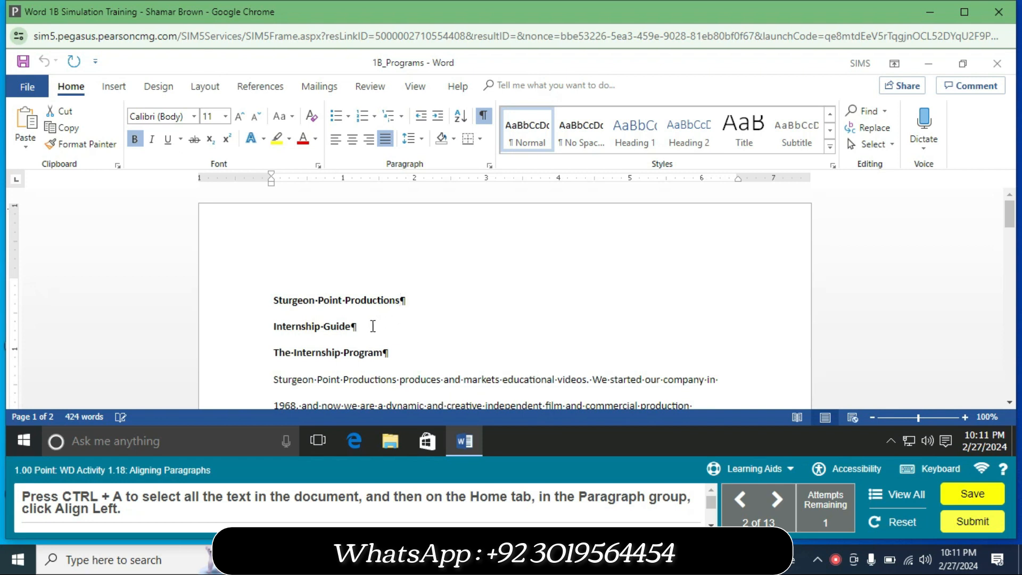
Left-align all the text in the 1B_Programs document.
key("ctrl+a")
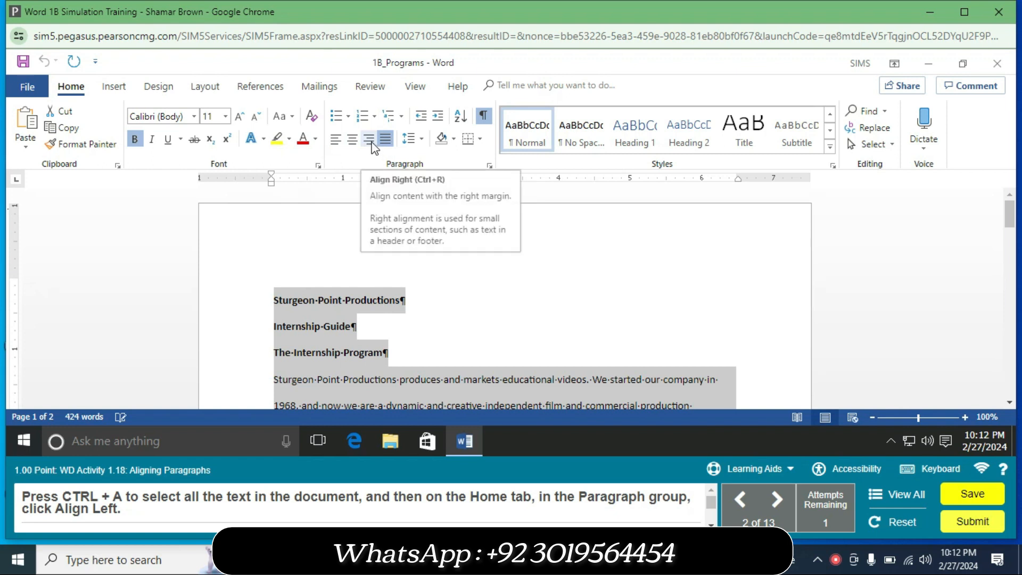
left_click(337, 140)
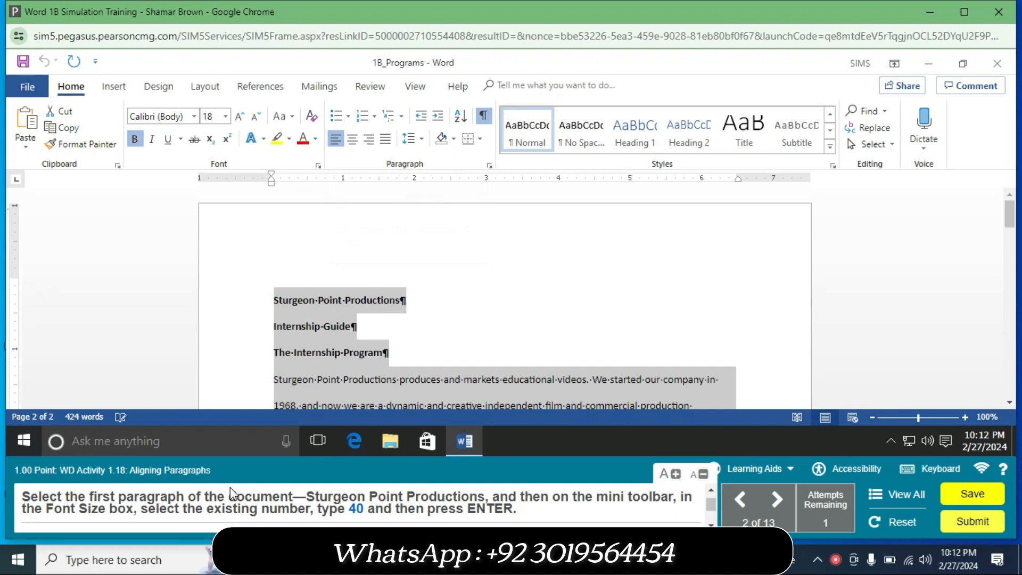
left_click(418, 358)
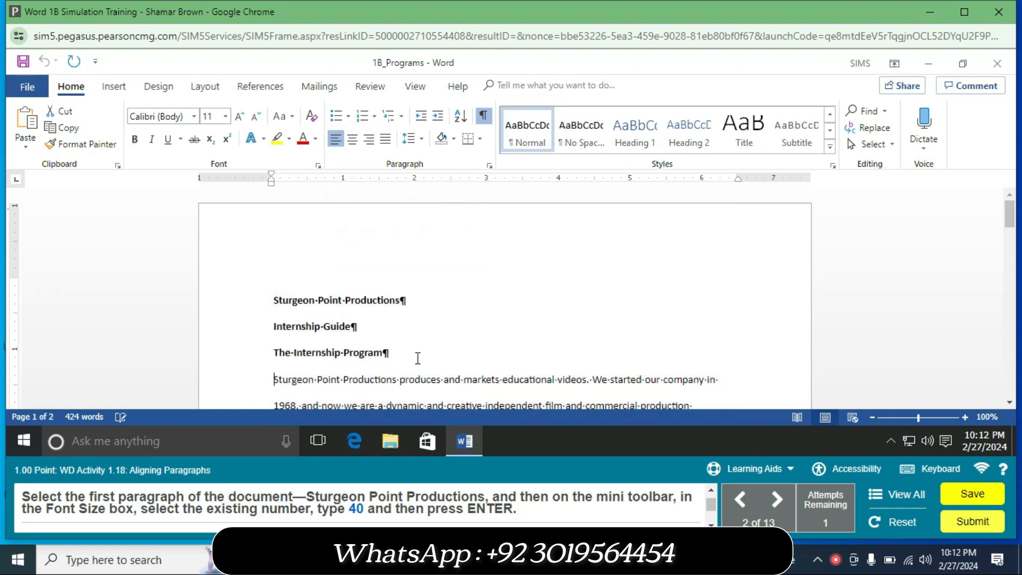
Set the font size of the first paragraph, Sturgeon Point Productions, to 40.
left_click_drag(276, 301, 402, 301)
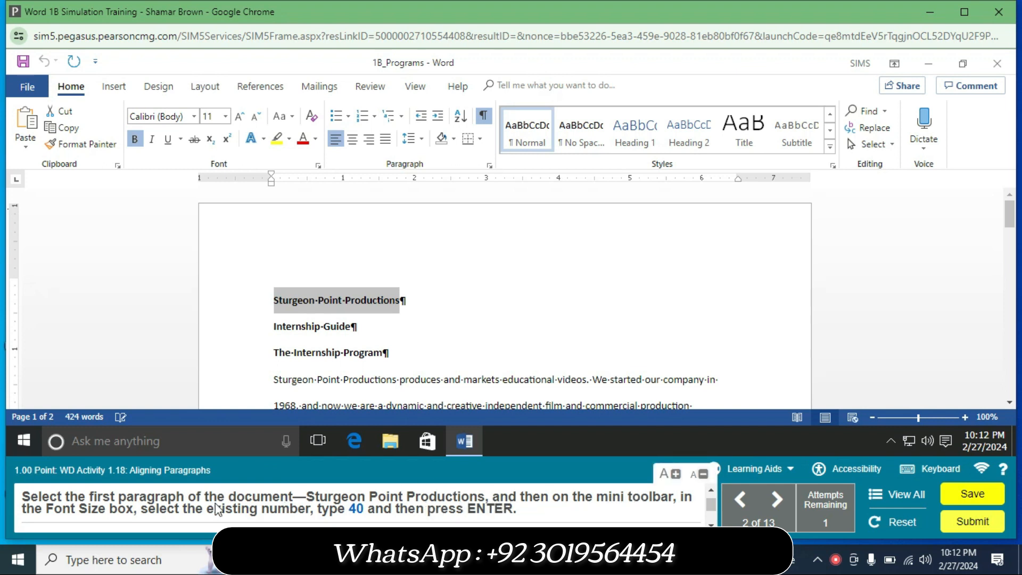
left_click(227, 117)
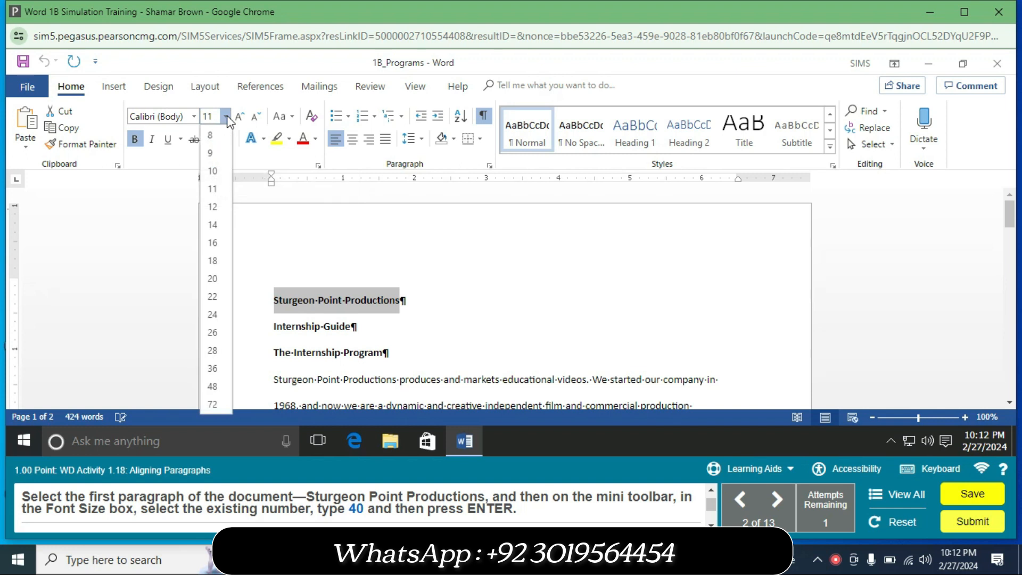
left_click(212, 117)
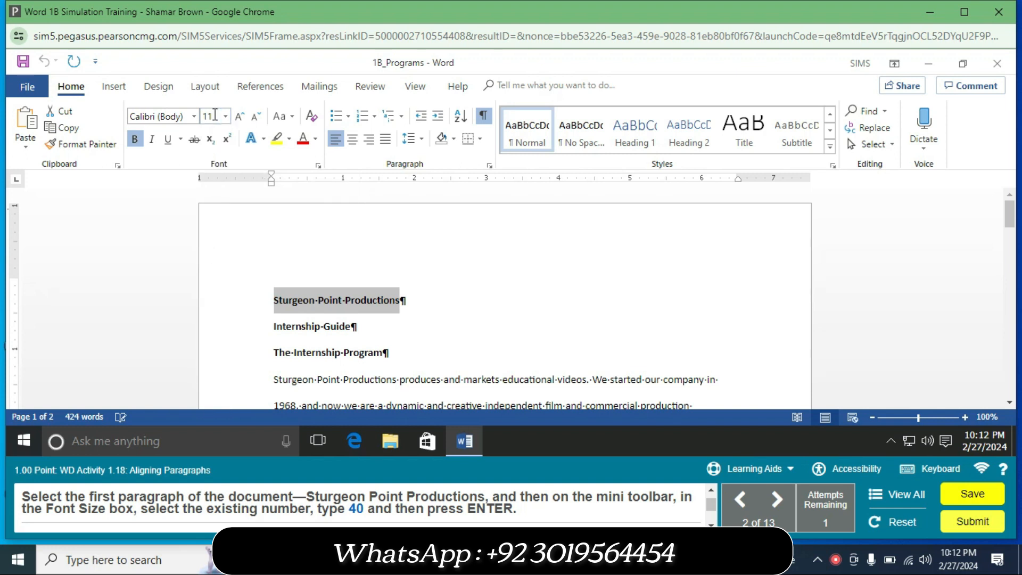
type("40")
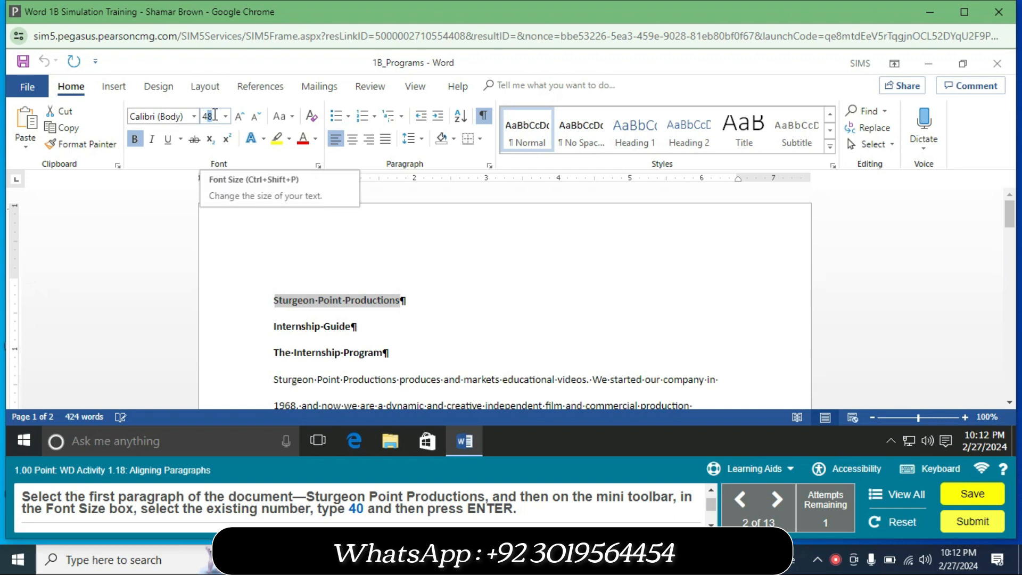
key("Return")
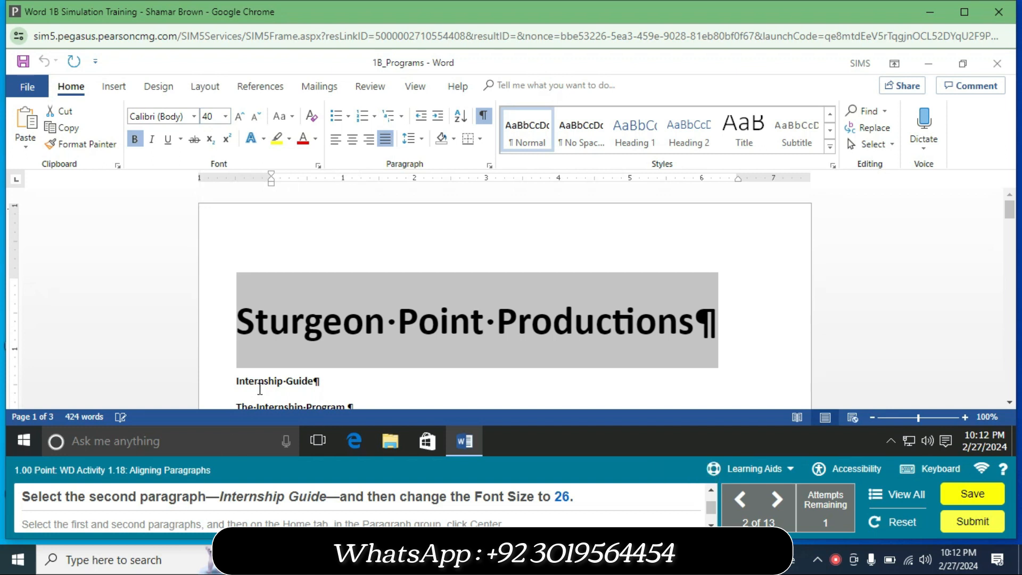
Set the font size of the second paragraph, Internship Guide, to 26.
left_click_drag(236, 381, 320, 373)
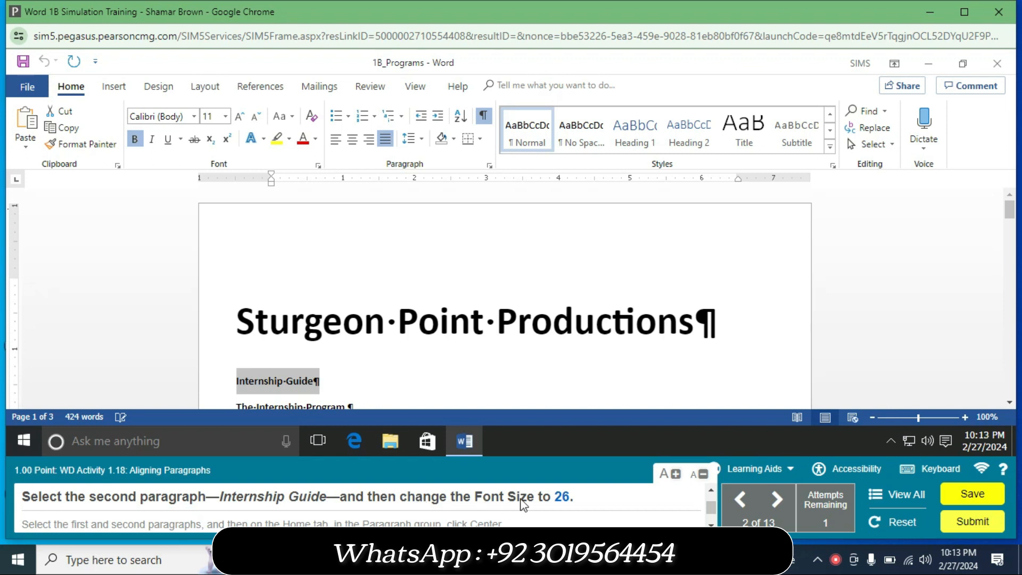
left_click(228, 117)
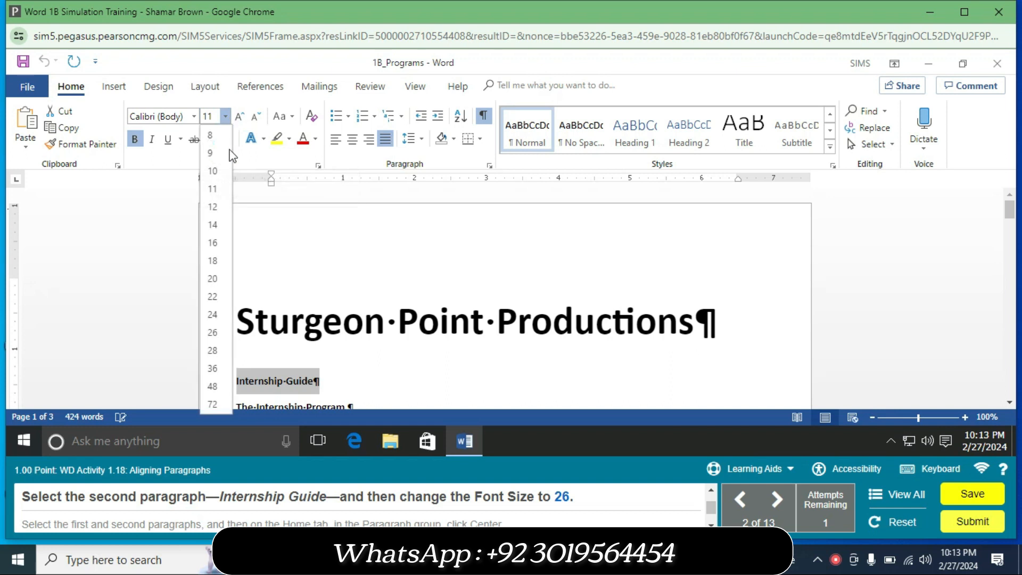
left_click(213, 332)
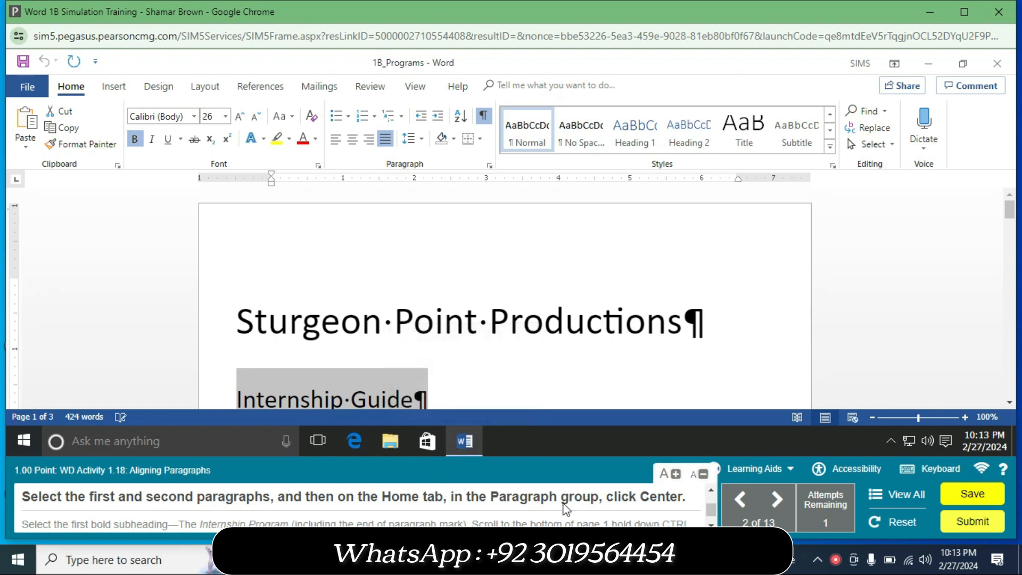
Center the first two paragraphs, Sturgeon Point Productions and Internship Guide.
left_click(514, 373)
left_click_drag(445, 386, 242, 324)
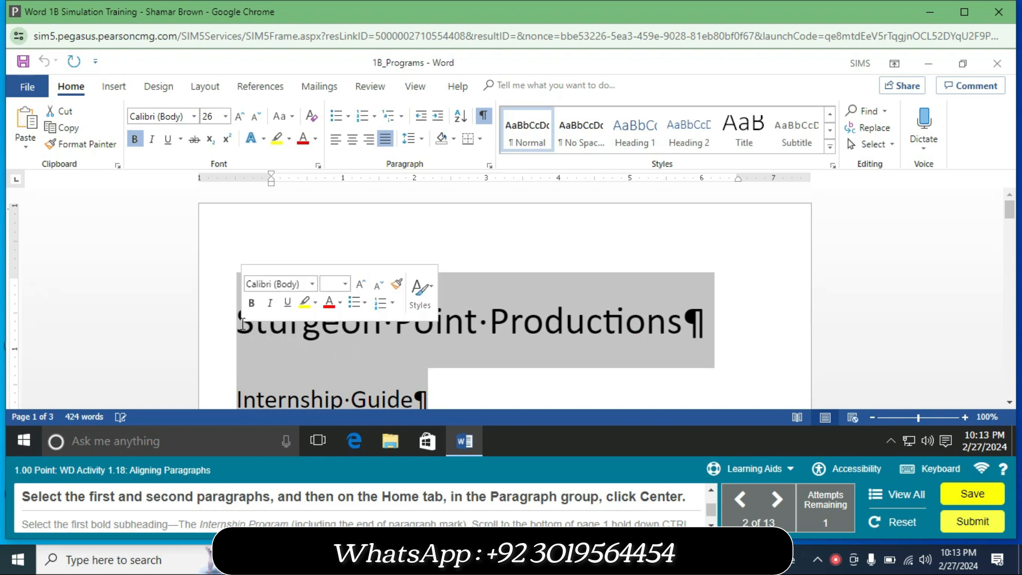
left_click(352, 140)
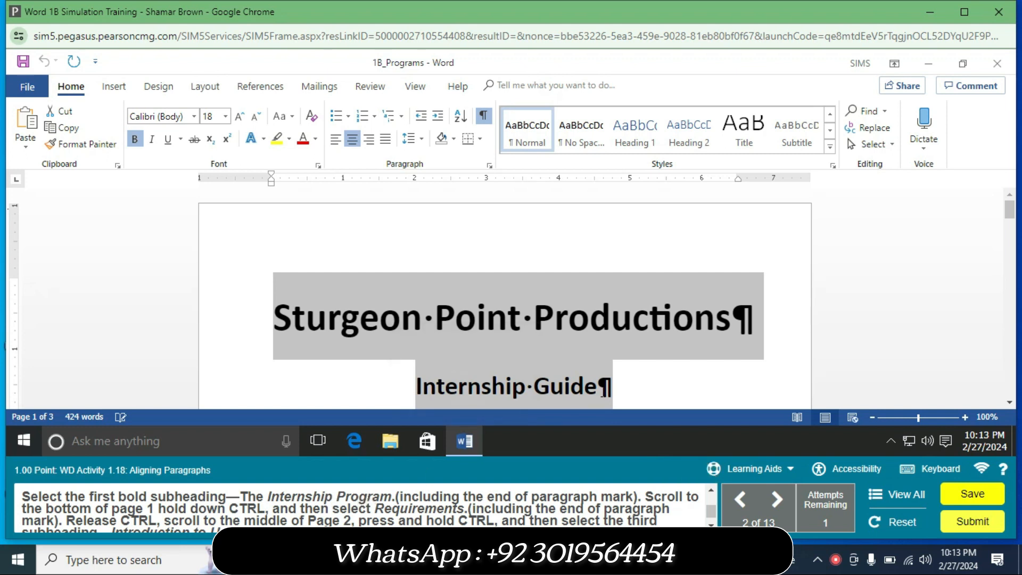
left_click(603, 386)
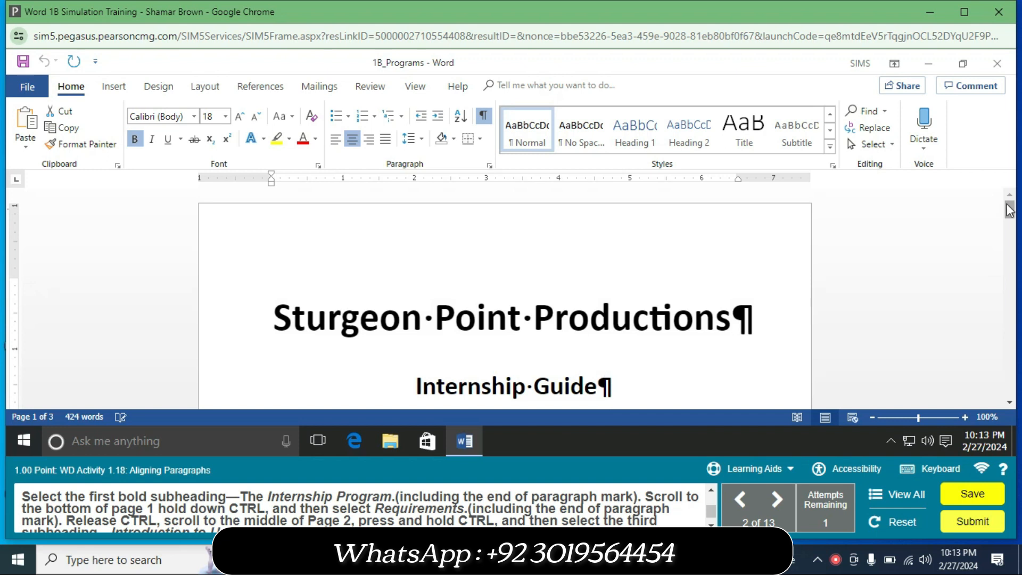
Center the three bold subheadings The Internship Program, Requirements and Introduction to Upcoming Internships, including their paragraph marks.
left_click_drag(1011, 214, 1011, 224)
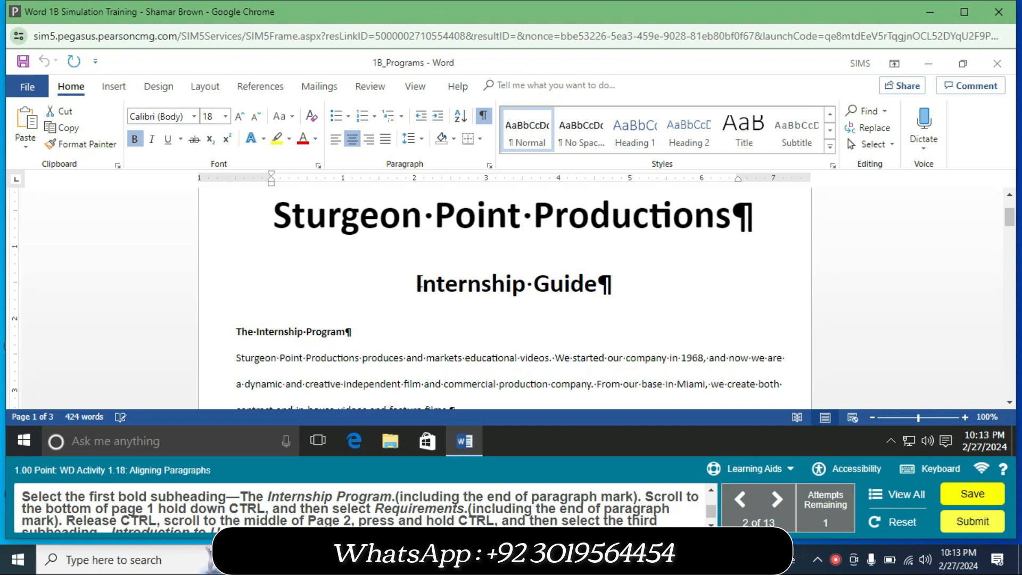
left_click_drag(233, 331, 352, 331)
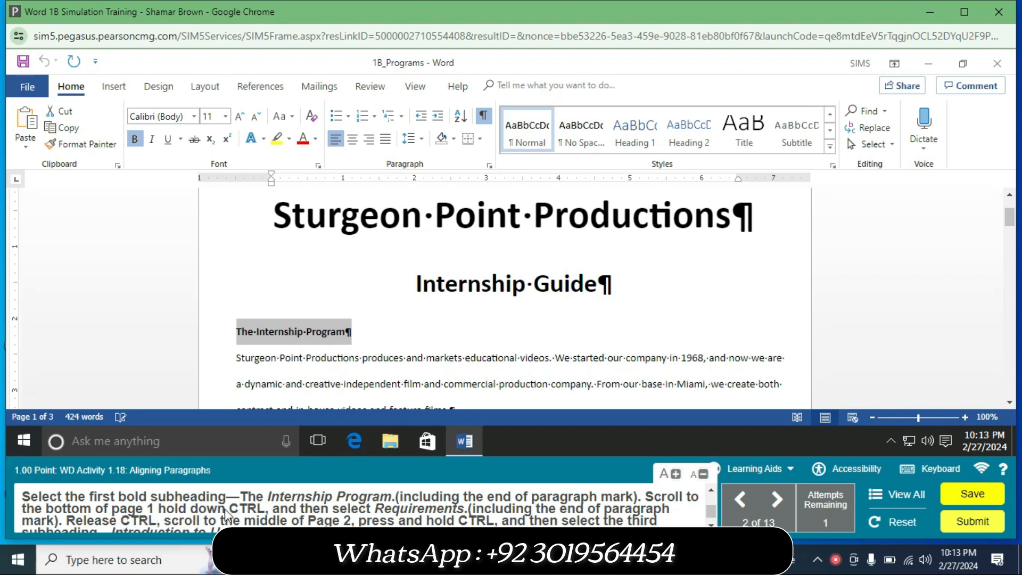
left_click_drag(708, 509, 707, 508)
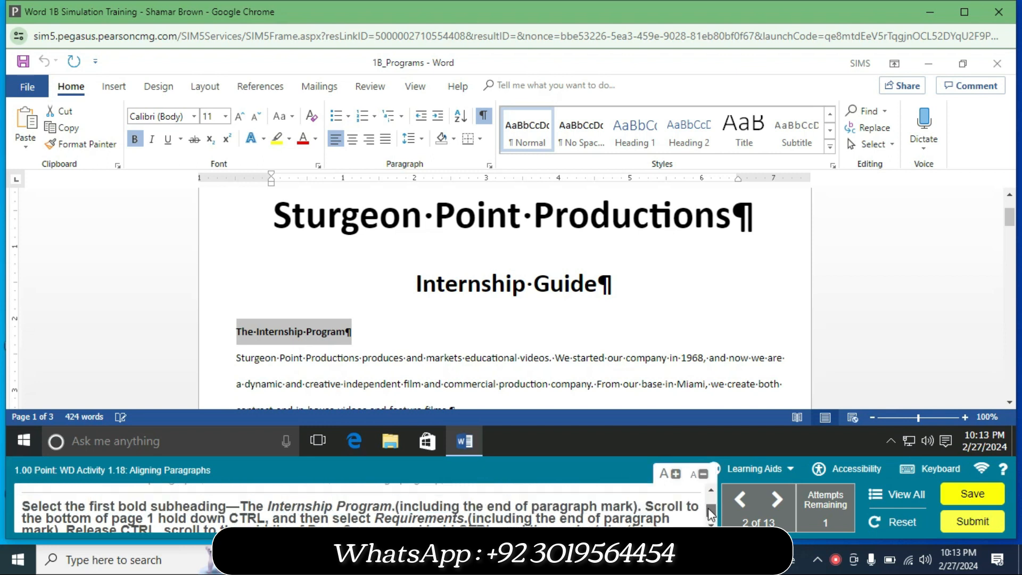
mouse_move(245, 558)
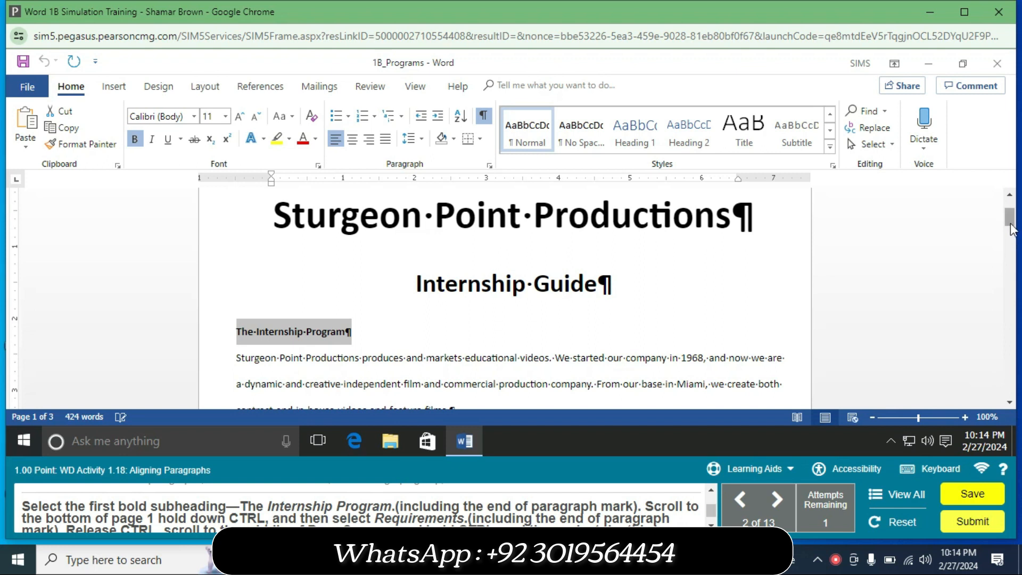
scroll(1010, 234, "down", 2)
left_click_drag(1011, 233, 1011, 244)
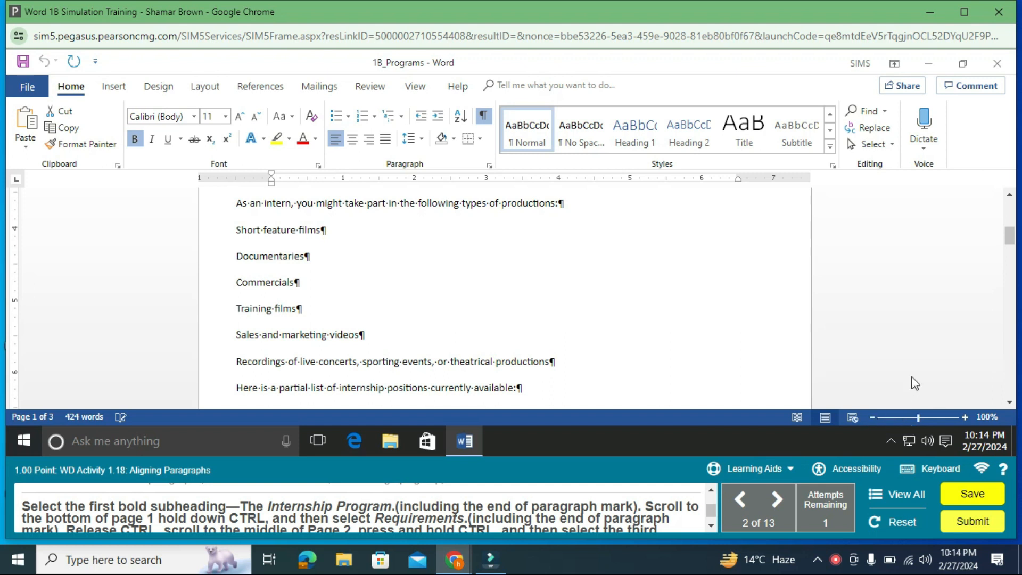
left_click_drag(1010, 240, 1011, 273)
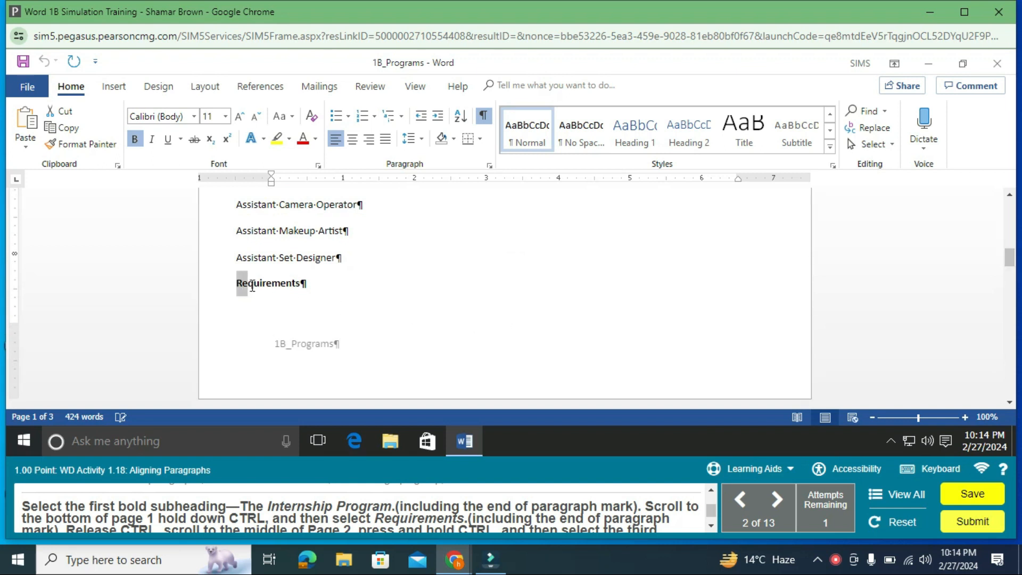
left_click_drag(238, 283, 321, 279)
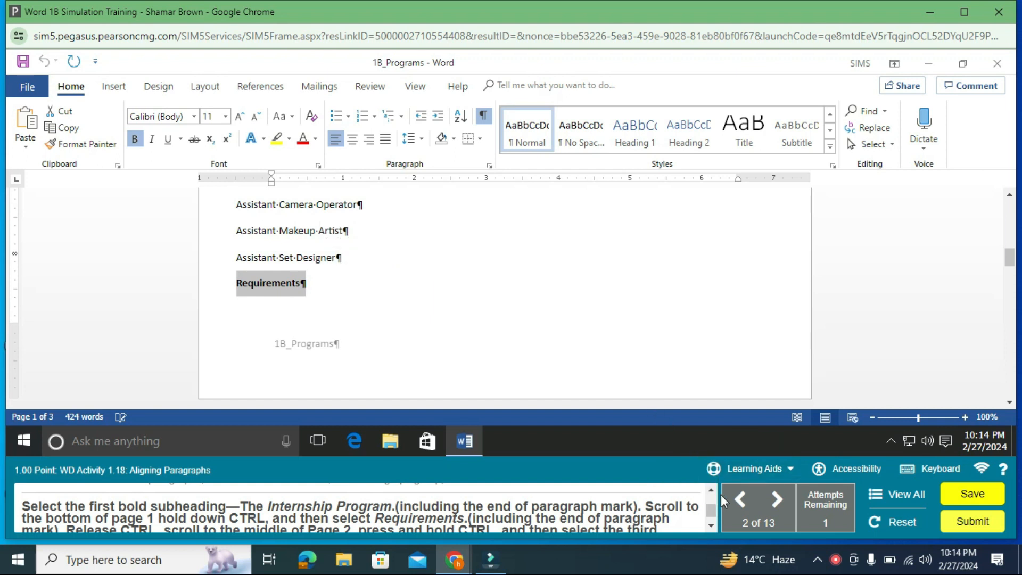
left_click_drag(715, 506, 716, 509)
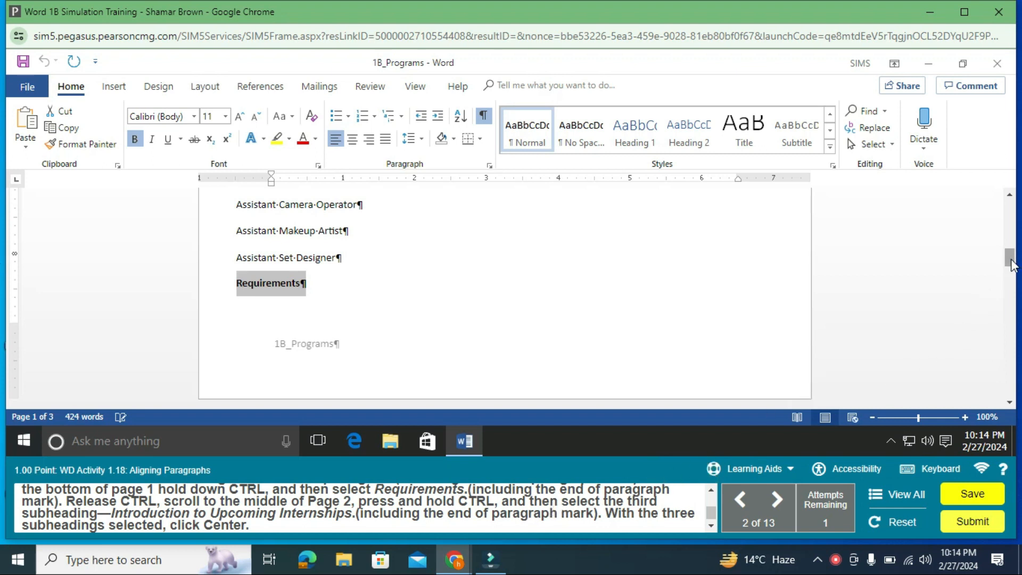
left_click_drag(1009, 264, 1013, 306)
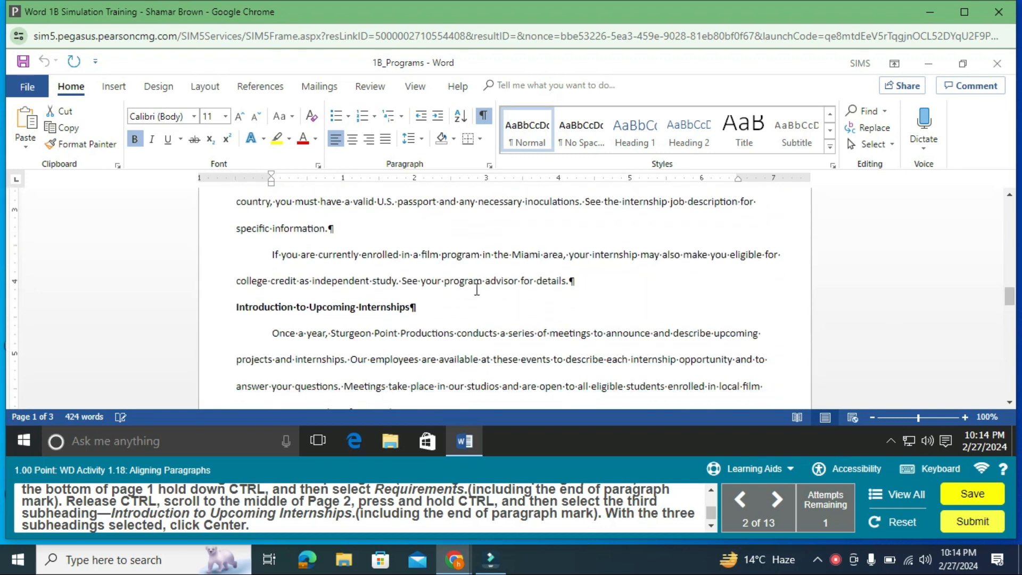
left_click_drag(237, 312, 418, 299)
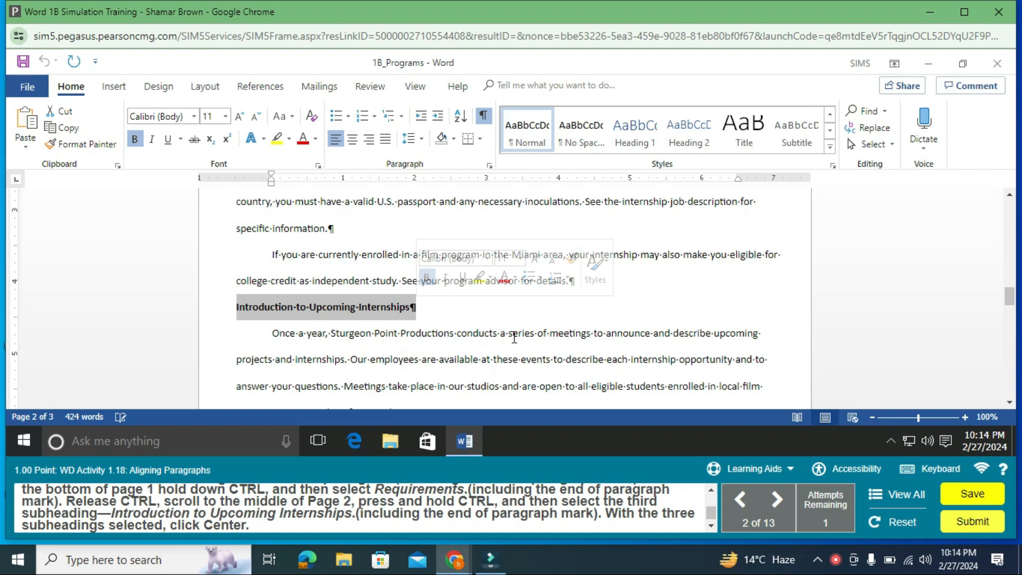
left_click(353, 139)
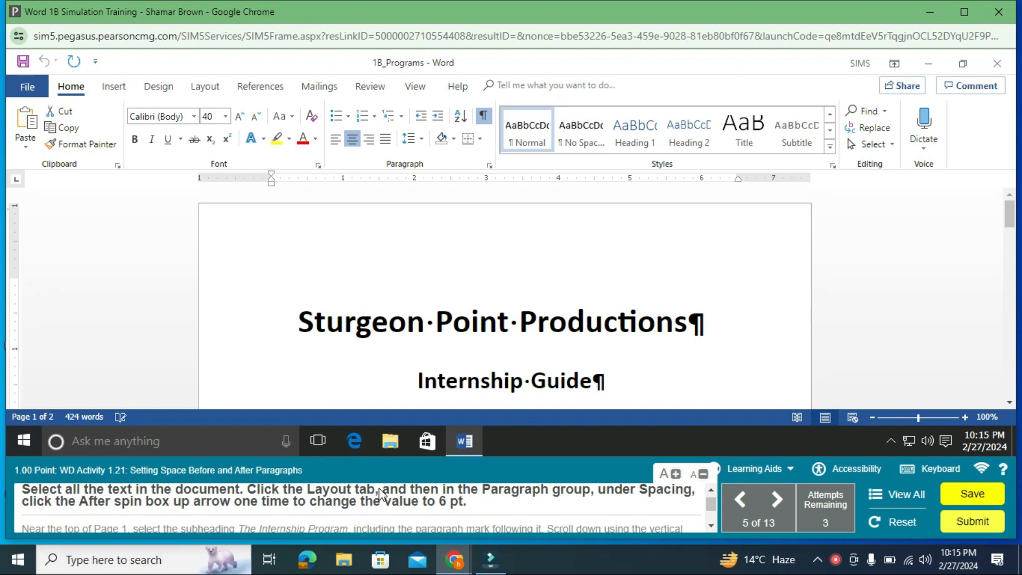
Set the spacing after to 6 pt for all the text in the document.
key("ctrl+a")
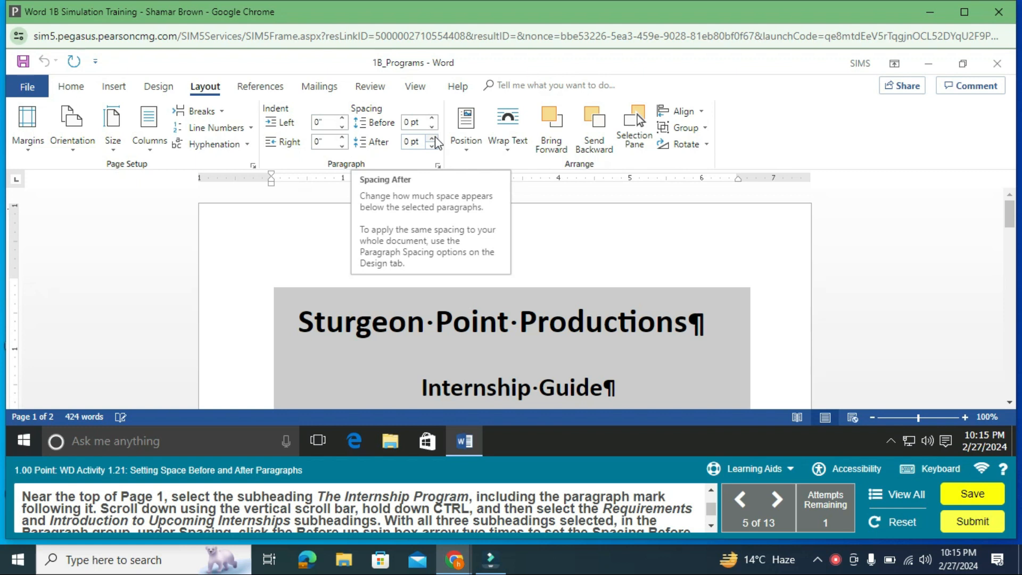
left_click(434, 137)
In practice mode, raise the spacing before The Internship Program, Requirements and Introduction to Upcoming Internships by two increments.
left_click(513, 359)
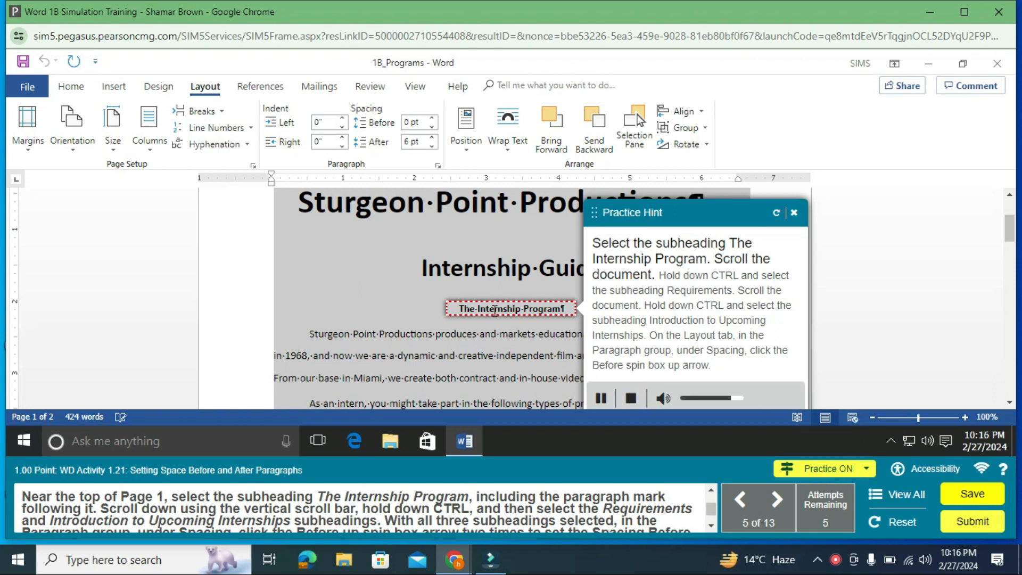
left_click_drag(457, 308, 564, 304)
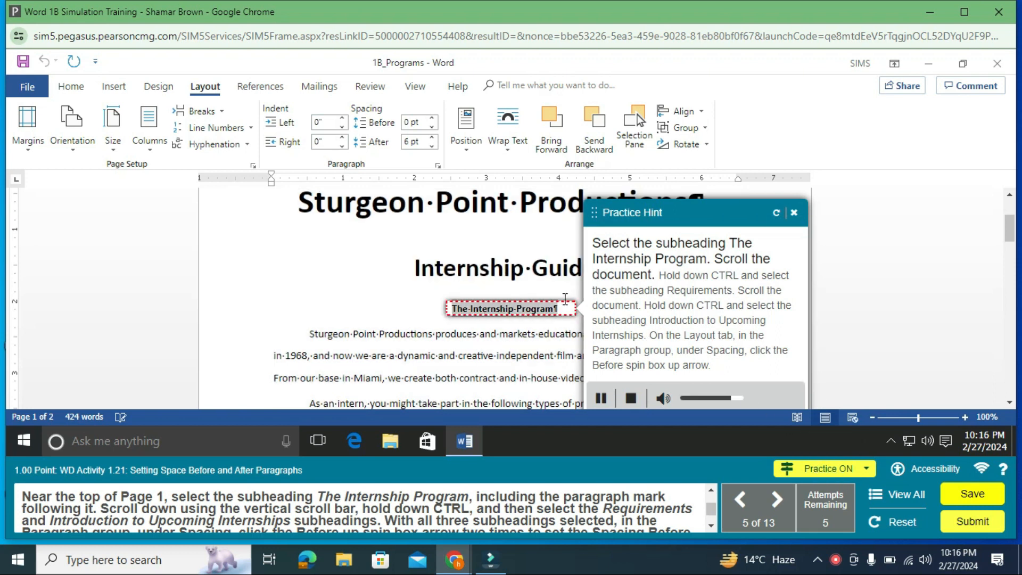
scroll(563, 301, "down", 10)
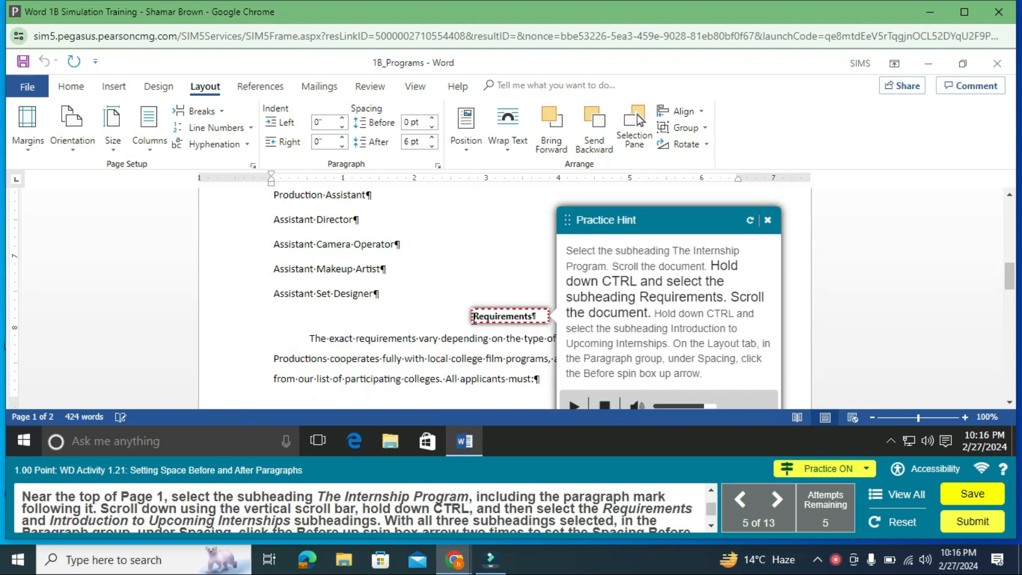
left_click_drag(473, 316, 537, 316)
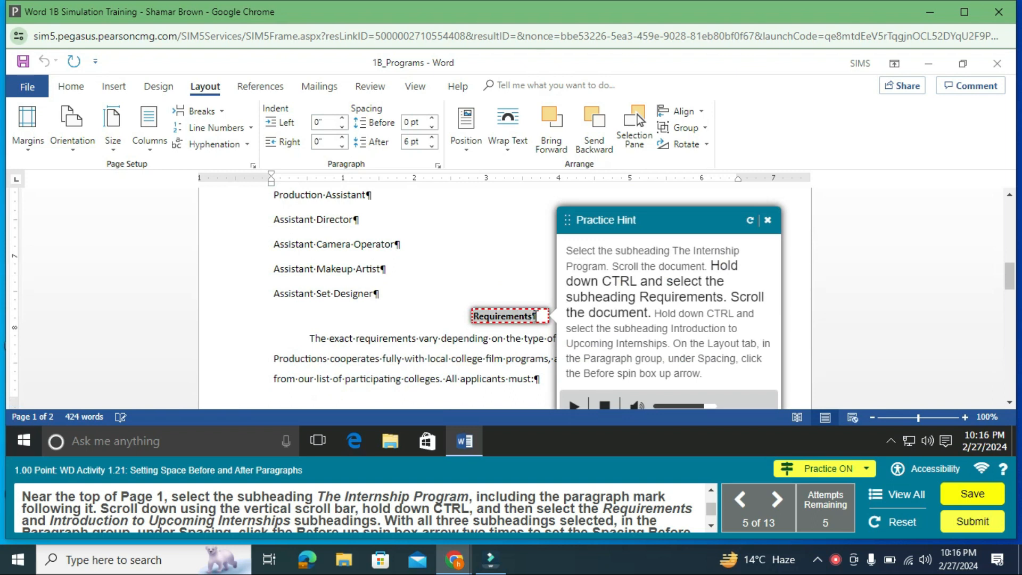
scroll(537, 314, "down", 8)
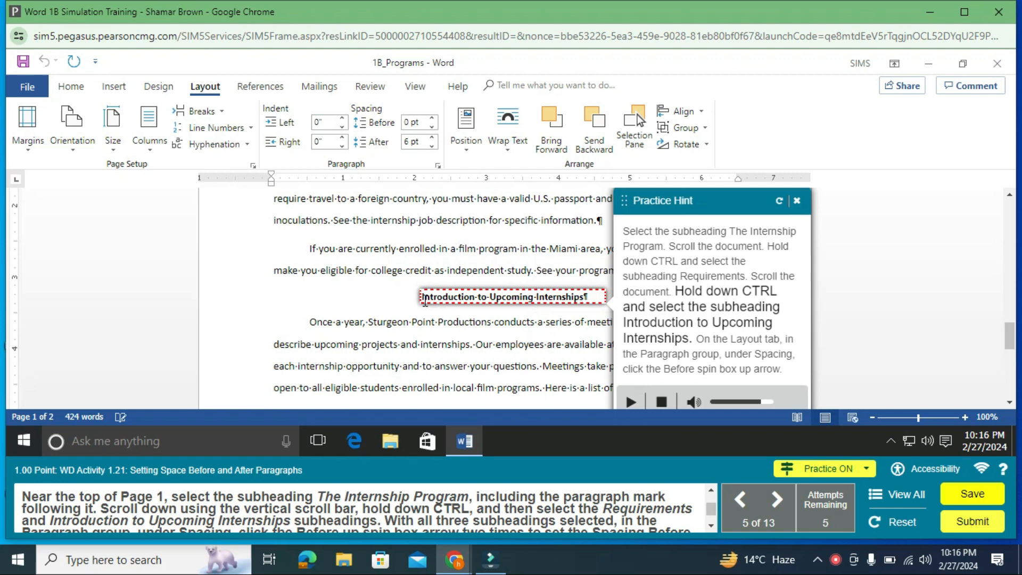
left_click_drag(421, 296, 590, 305)
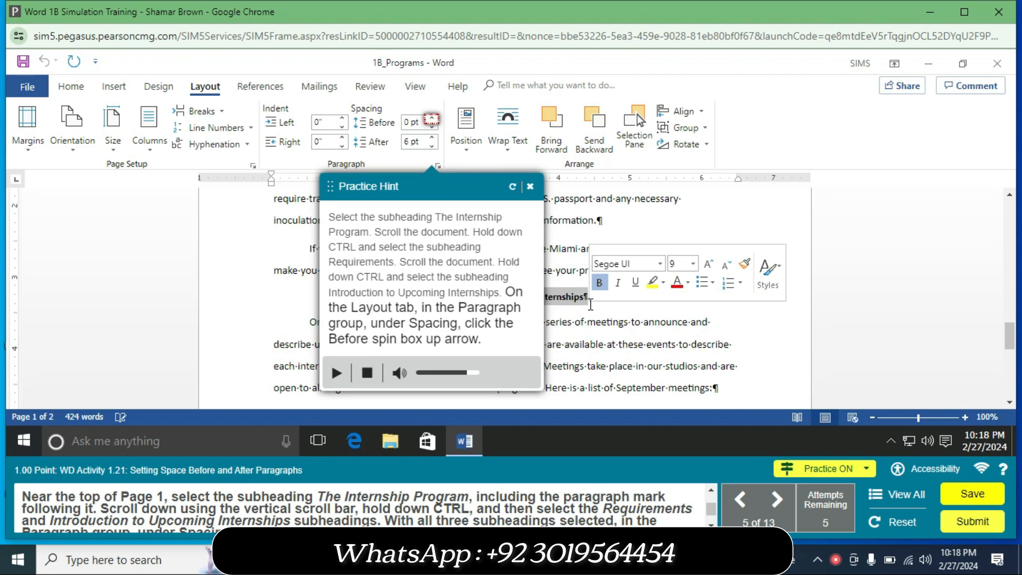
left_click(433, 120)
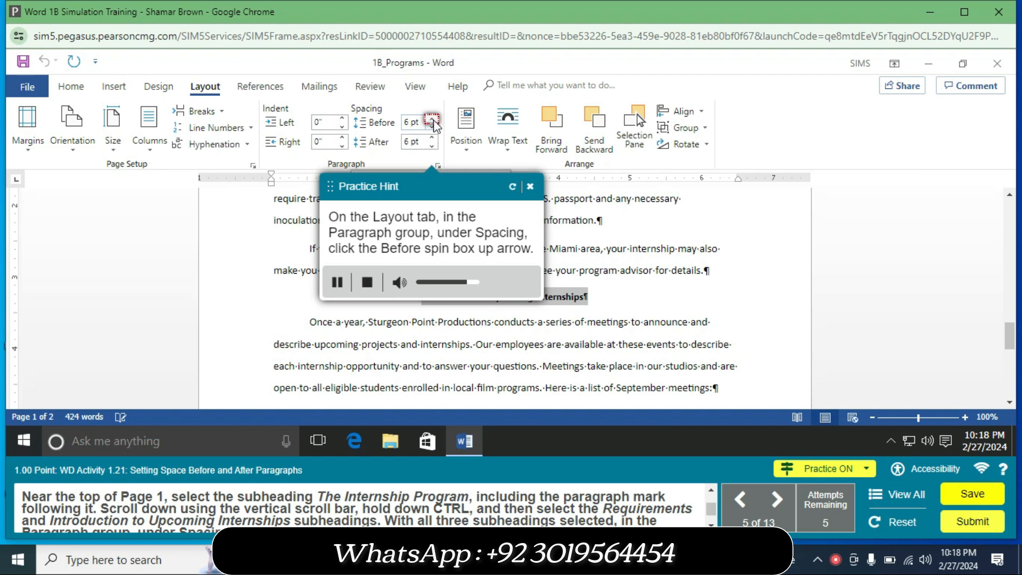
left_click(432, 119)
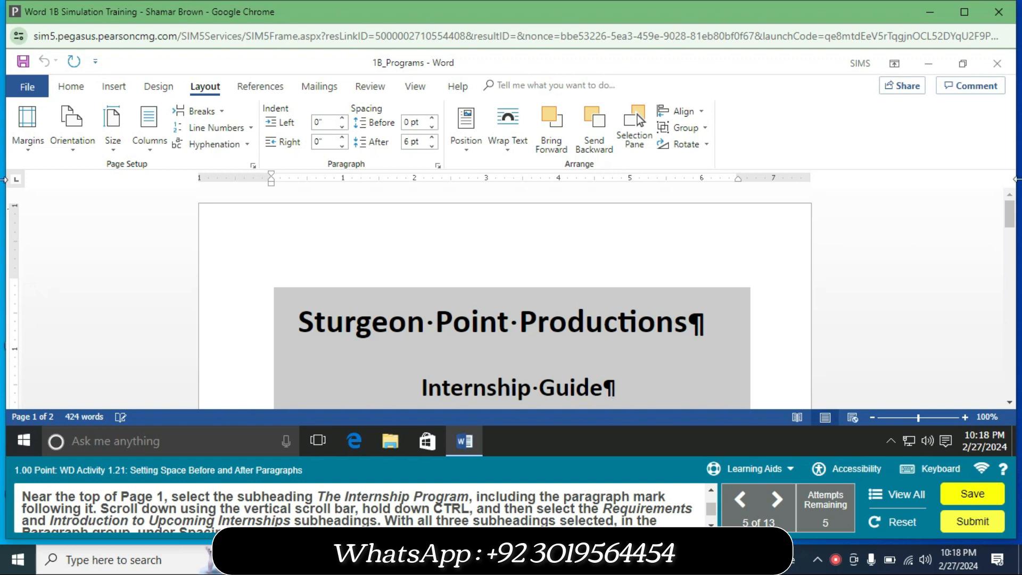
Try to set the spacing before The Internship Program, Requirements and Introduction to Upcoming Internships to 12 pt.
left_click_drag(1013, 218, 1013, 238)
left_click_drag(451, 304, 556, 303)
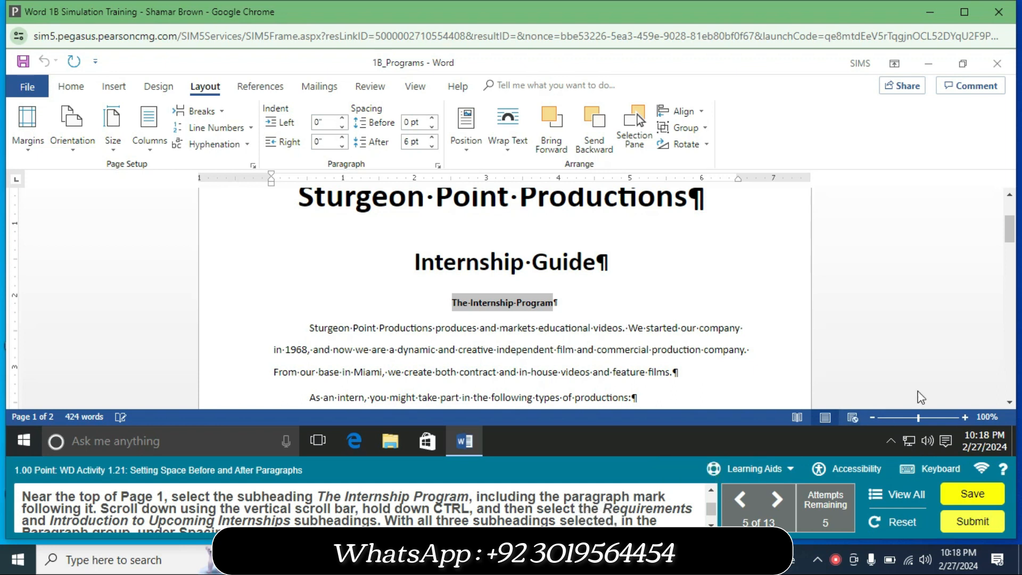
left_click_drag(1009, 237, 1009, 282)
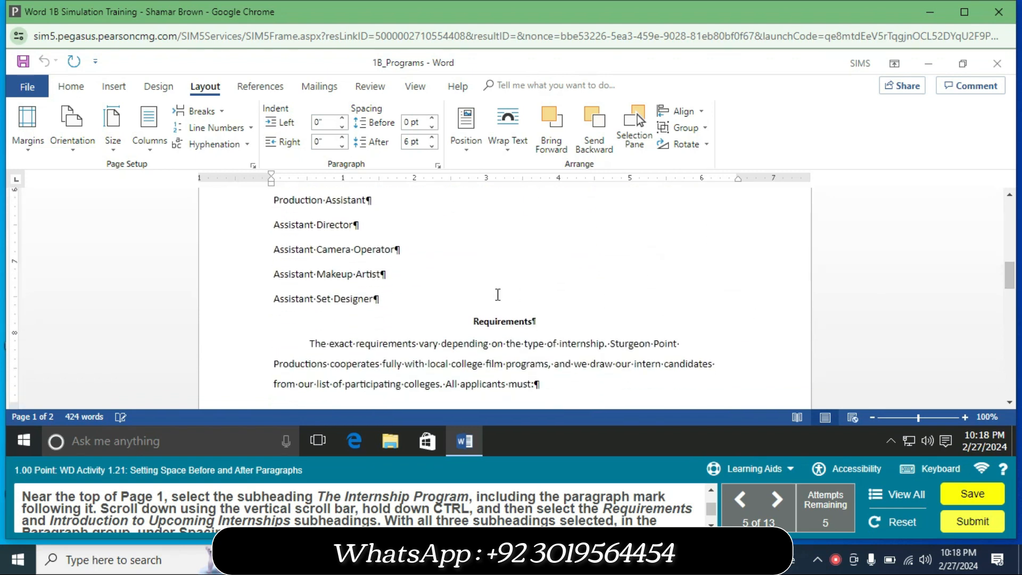
left_click_drag(470, 322, 544, 324)
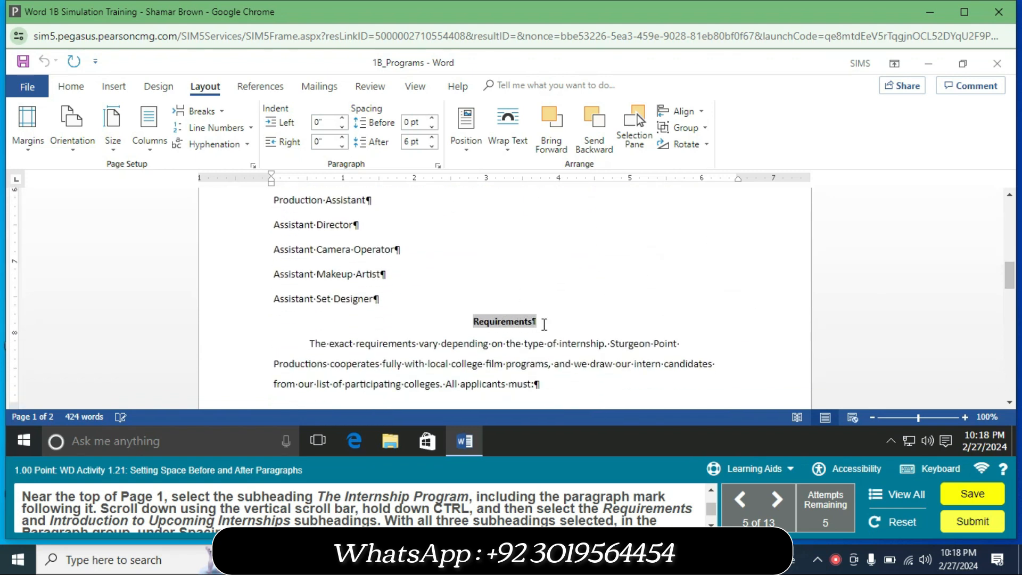
left_click_drag(1009, 277, 1011, 287)
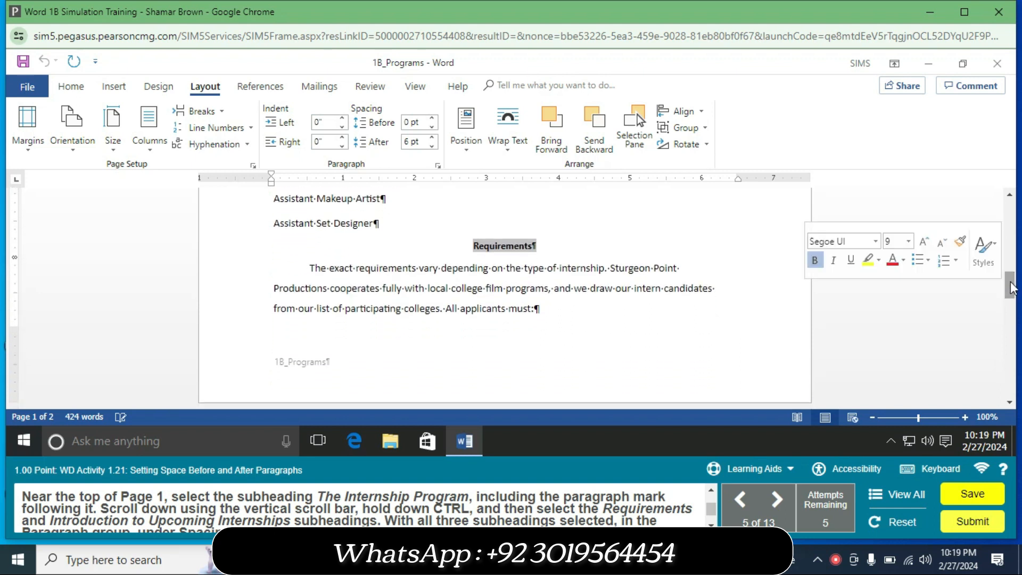
left_click(711, 525)
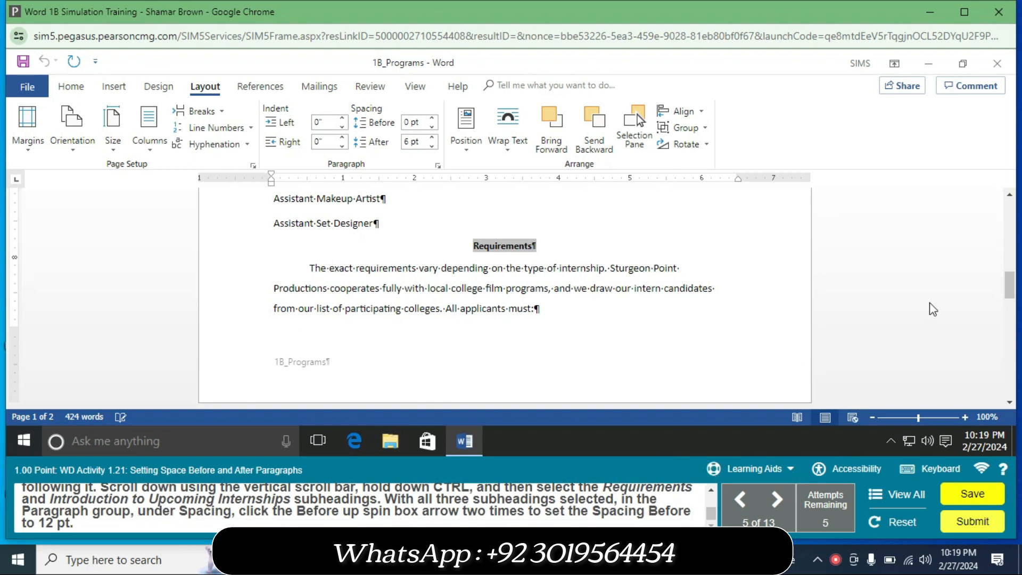
left_click_drag(1009, 293, 1014, 339)
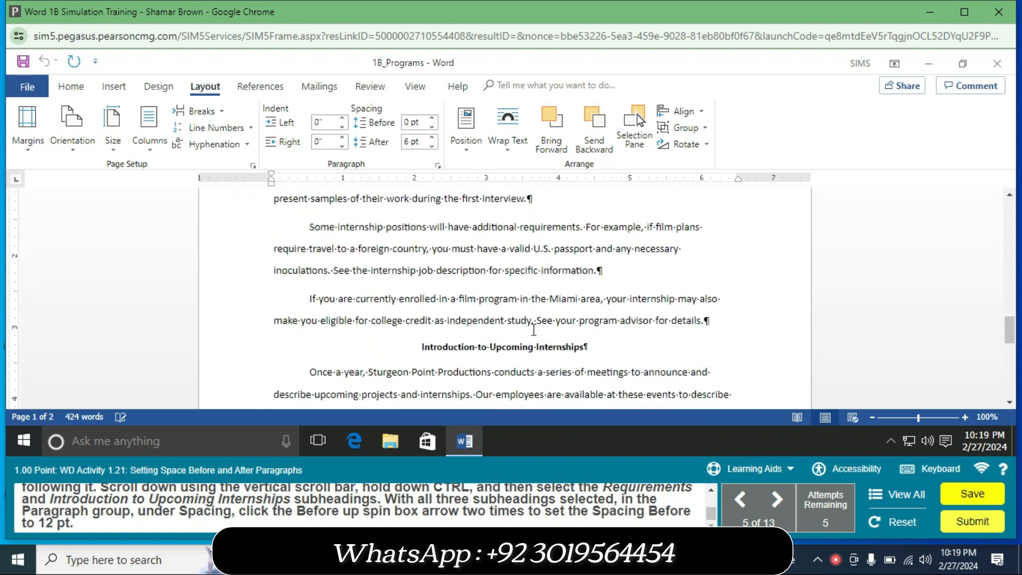
left_click_drag(423, 347, 589, 346)
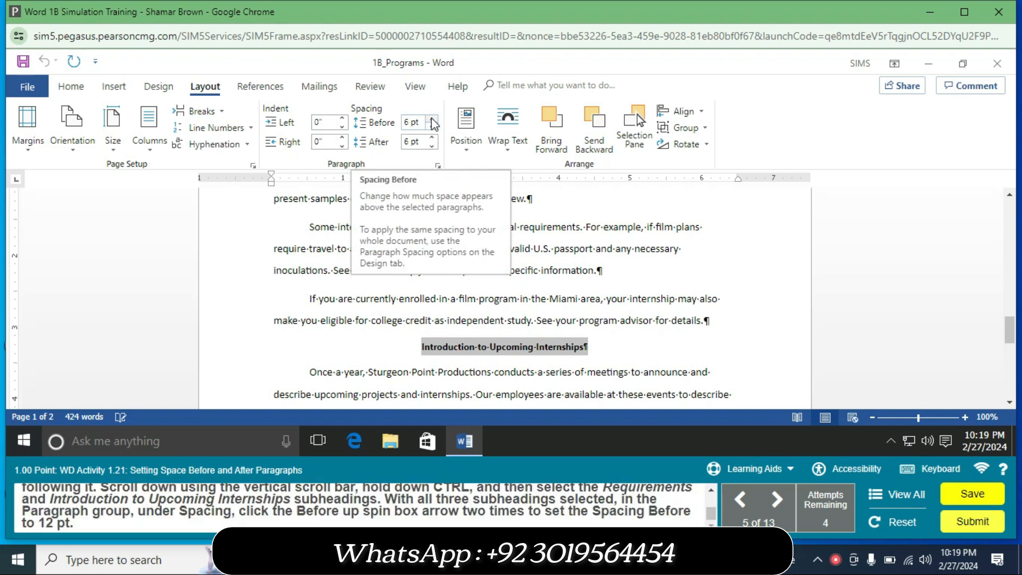
left_click(432, 118)
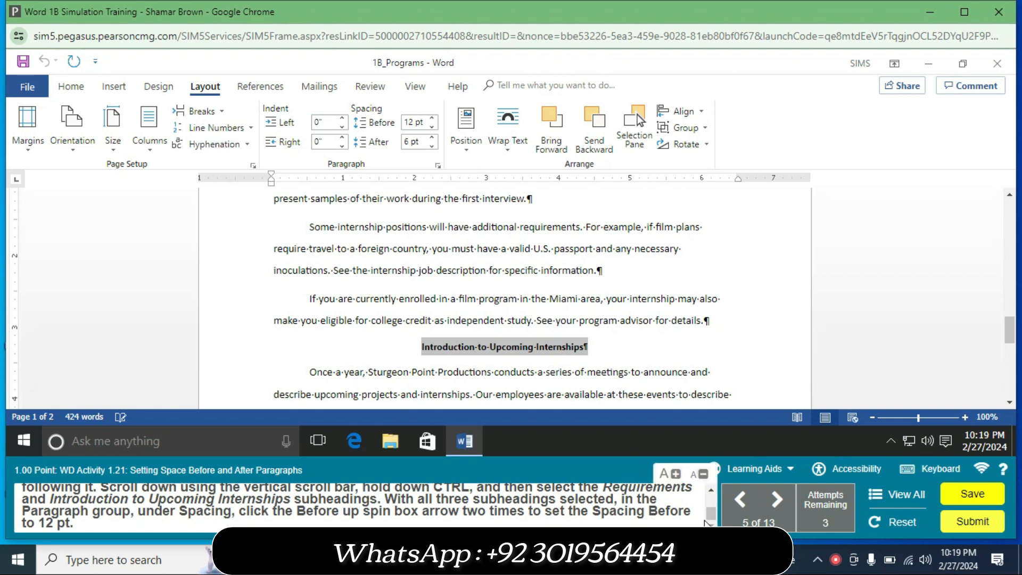
Reselect the three subheadings and try raising their spacing before to 18 pt, then bringing it back to 12 pt.
scroll(710, 512, "up", 2)
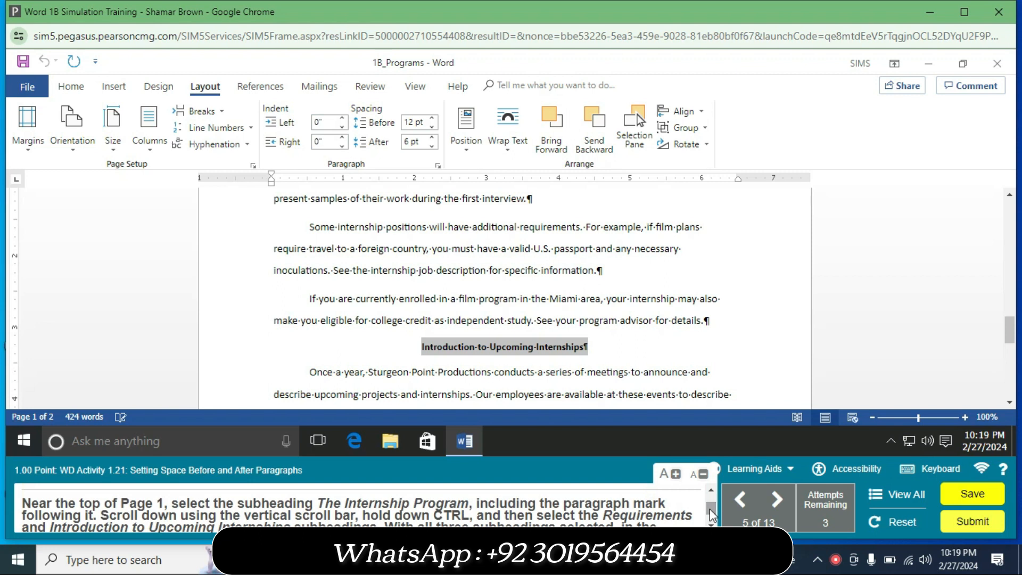
left_click_drag(1009, 334, 1013, 229)
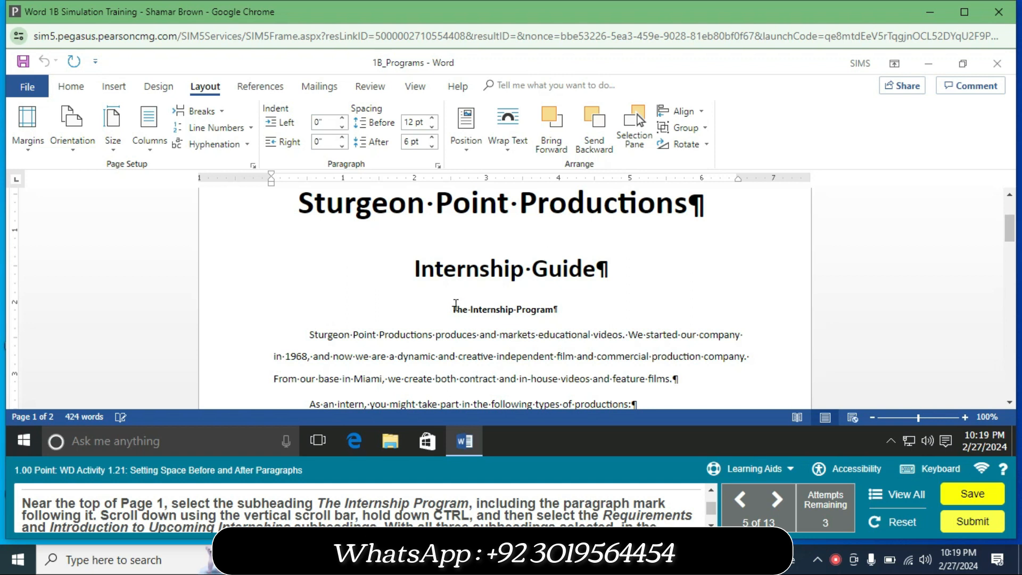
left_click_drag(453, 307, 560, 310)
left_click(522, 326)
left_click_drag(450, 309, 557, 310)
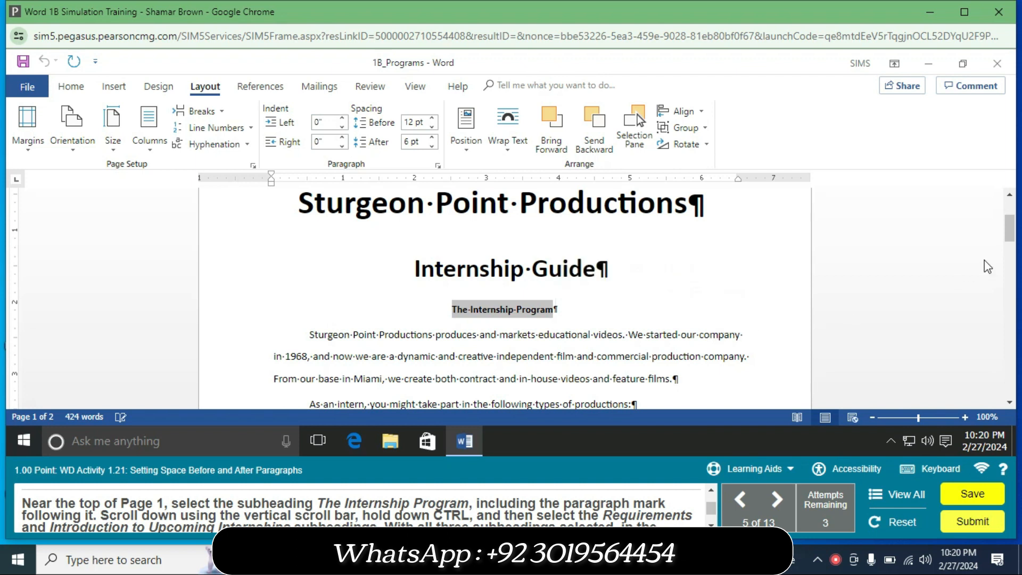
left_click_drag(1009, 233, 1009, 281)
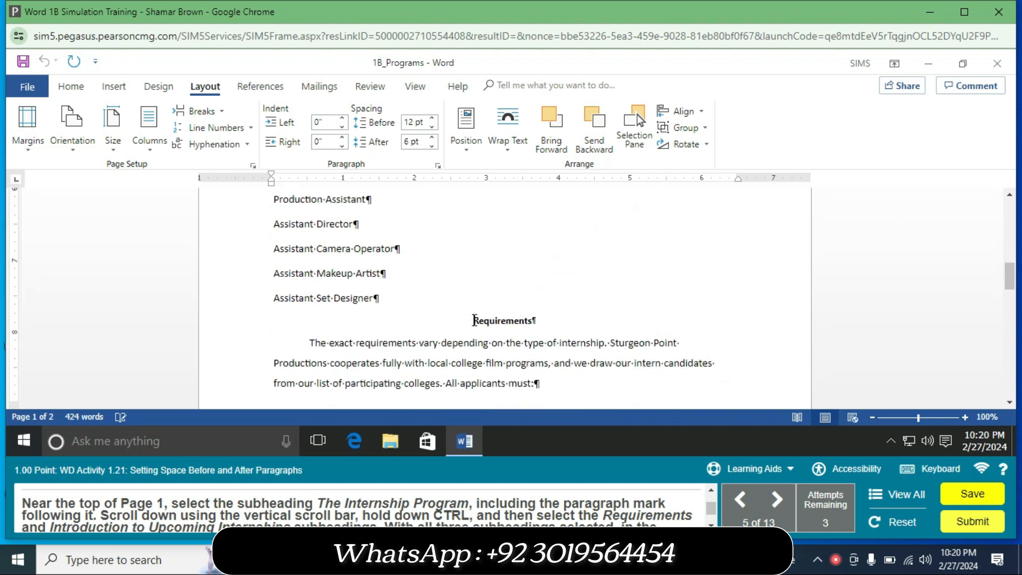
left_click_drag(473, 319, 534, 316)
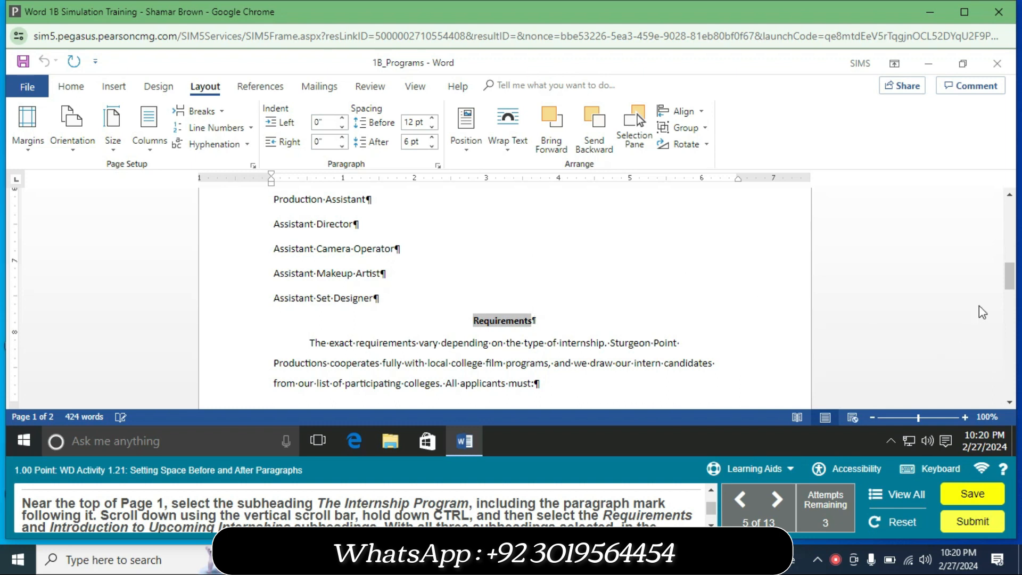
left_click_drag(1010, 290, 1010, 350)
left_click_drag(423, 301, 586, 292)
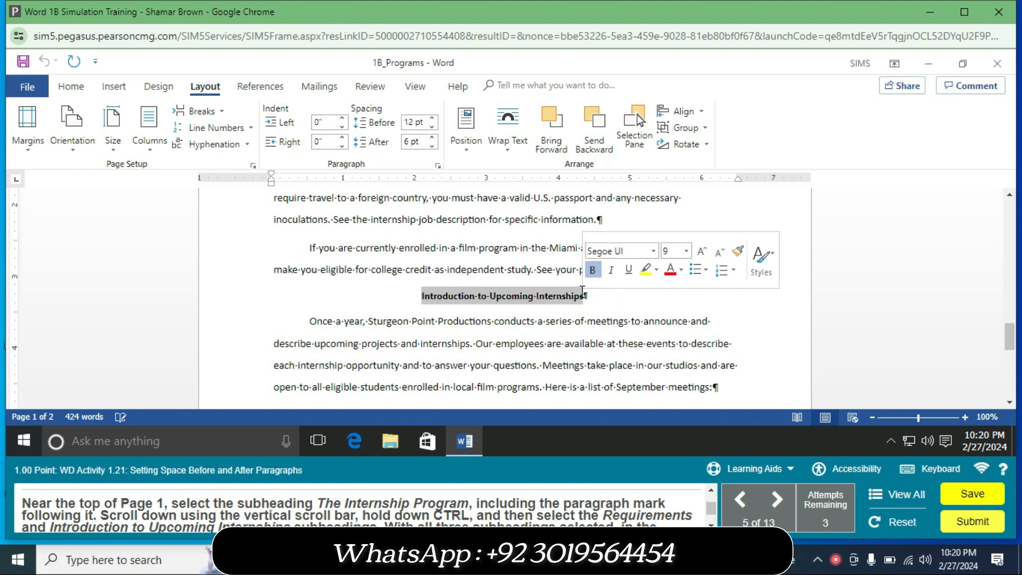
left_click(432, 127)
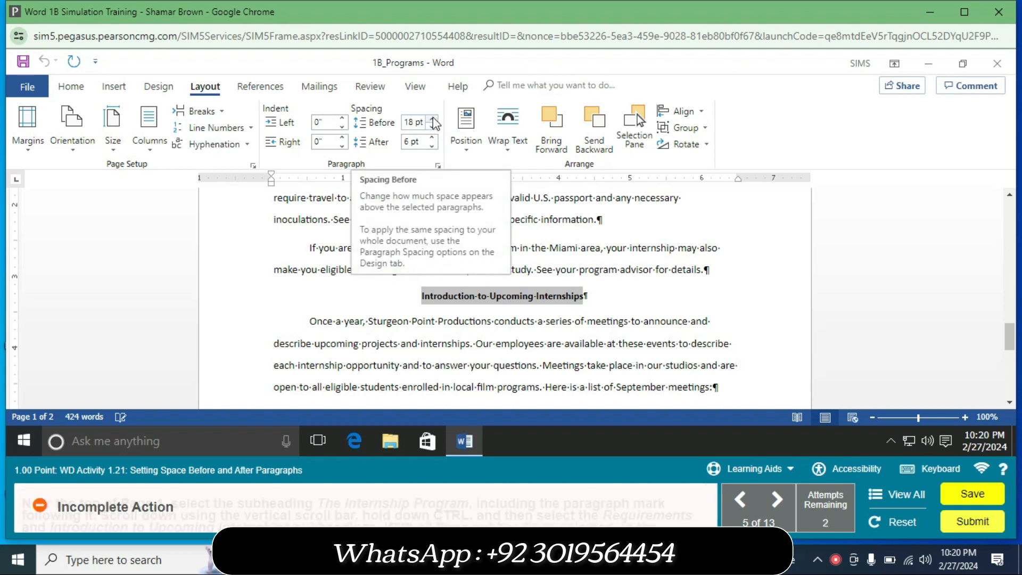
left_click(432, 127)
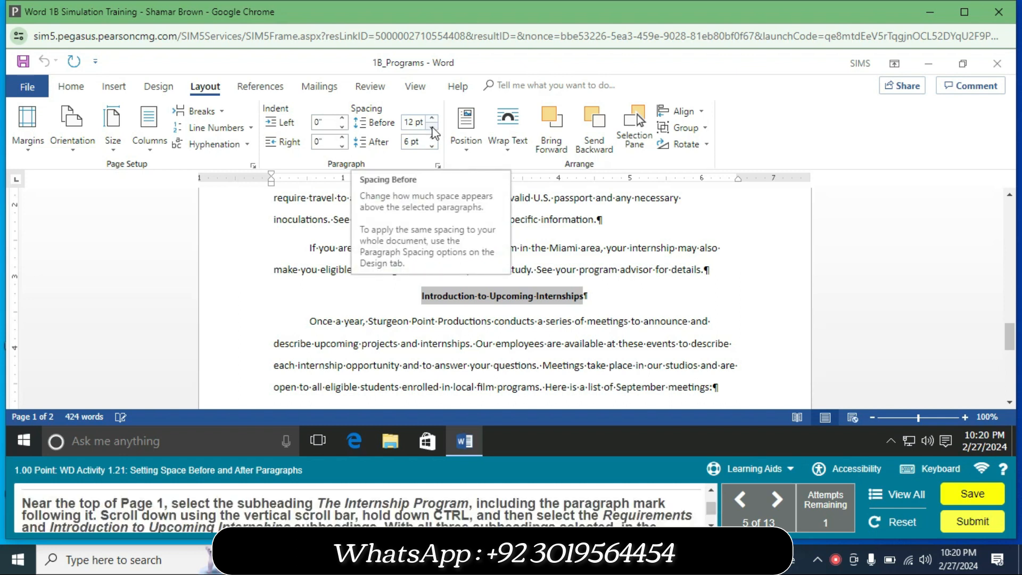
left_click(417, 122)
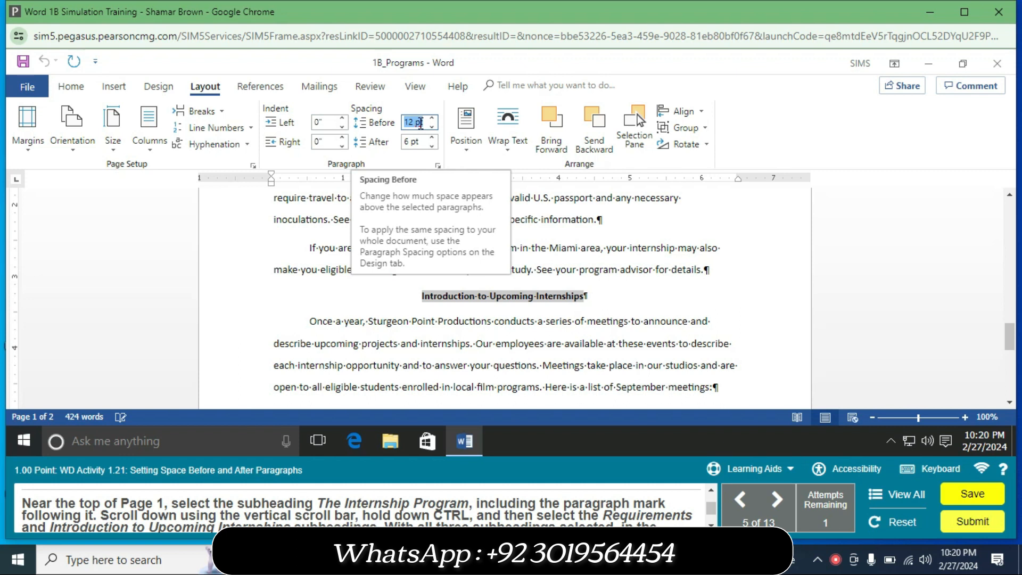
left_click(690, 302)
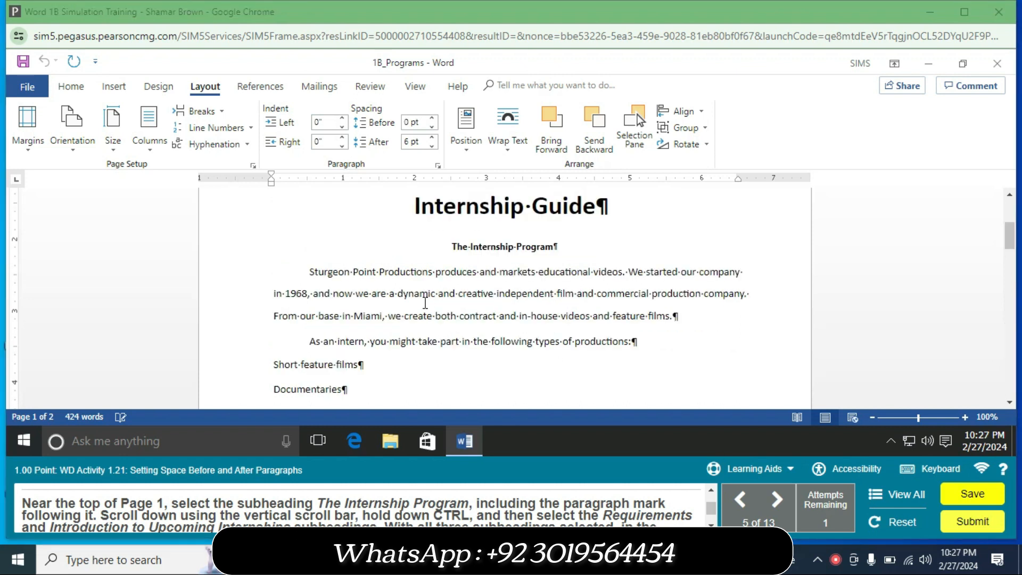
Select The Internship Program, Requirements and Introduction to Upcoming Internships with their paragraph marks and set the spacing before to 12 pt.
left_click_drag(451, 246, 564, 247)
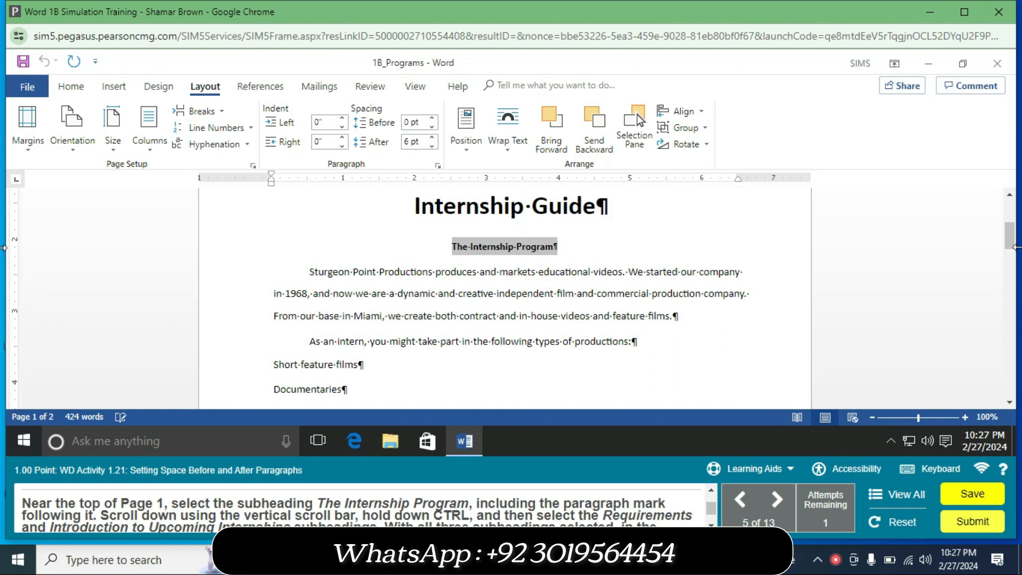
left_click_drag(1011, 249, 1012, 294)
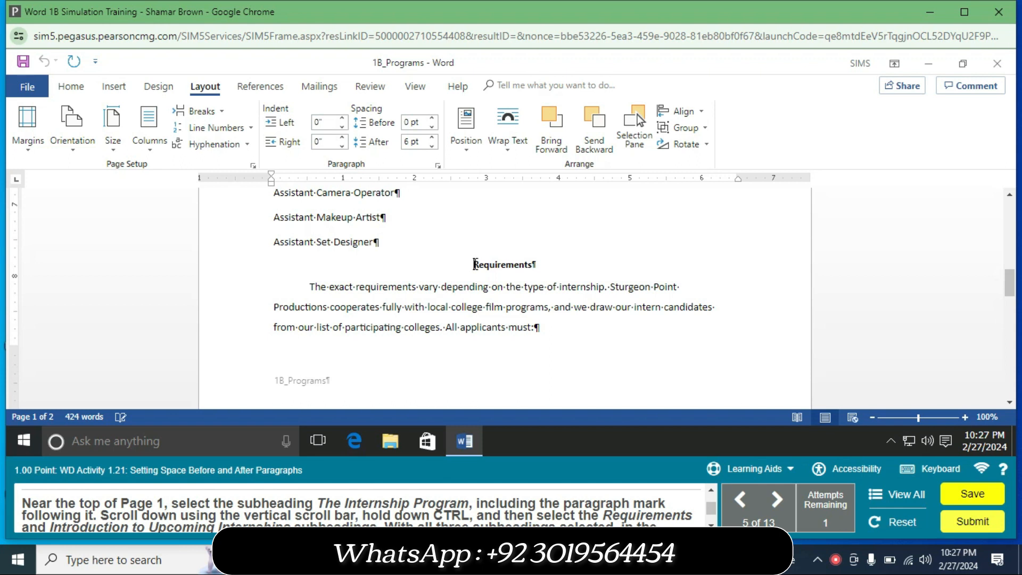
left_click_drag(475, 264, 549, 259)
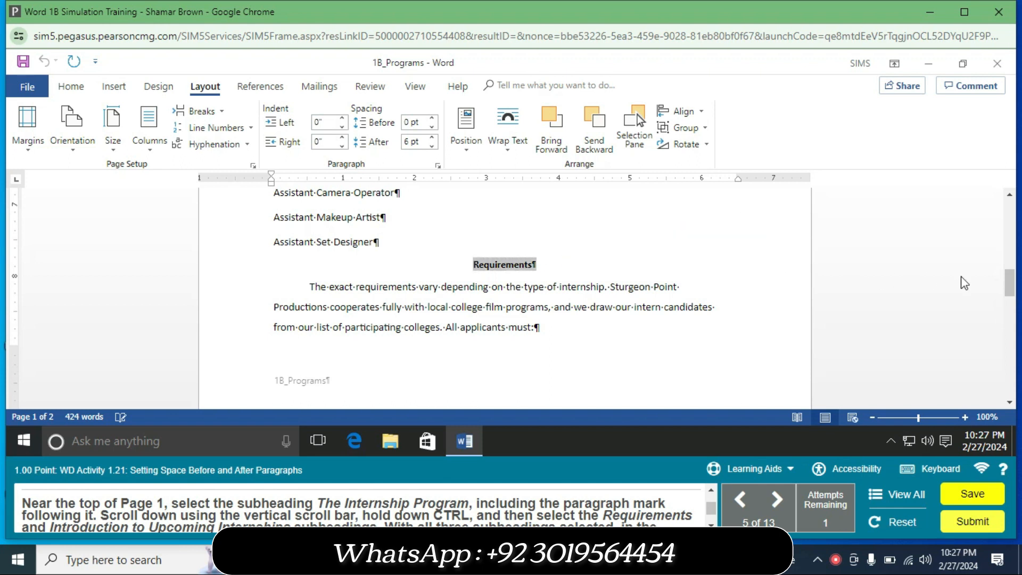
left_click_drag(1009, 285, 1011, 343)
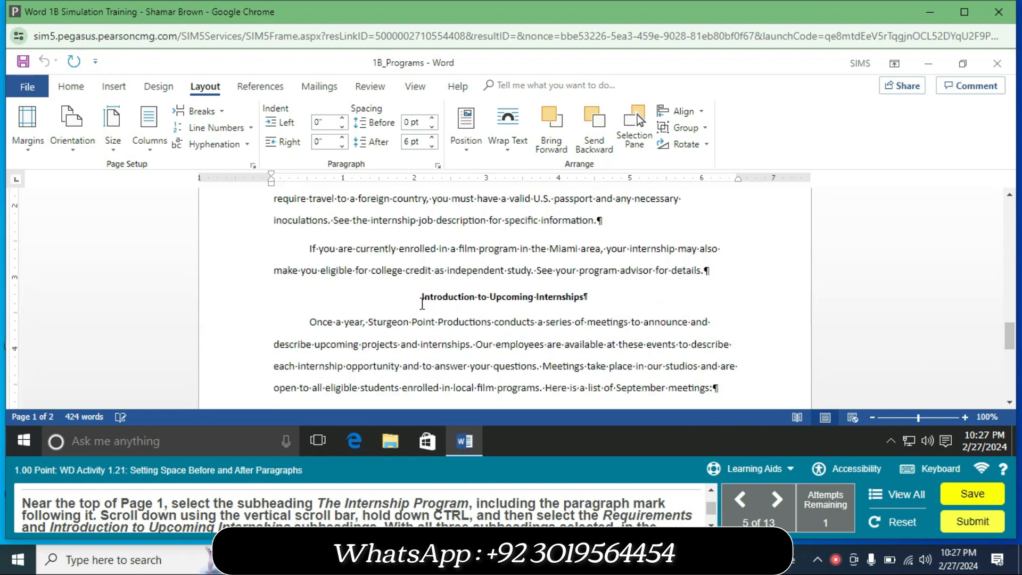
left_click_drag(423, 297, 594, 296)
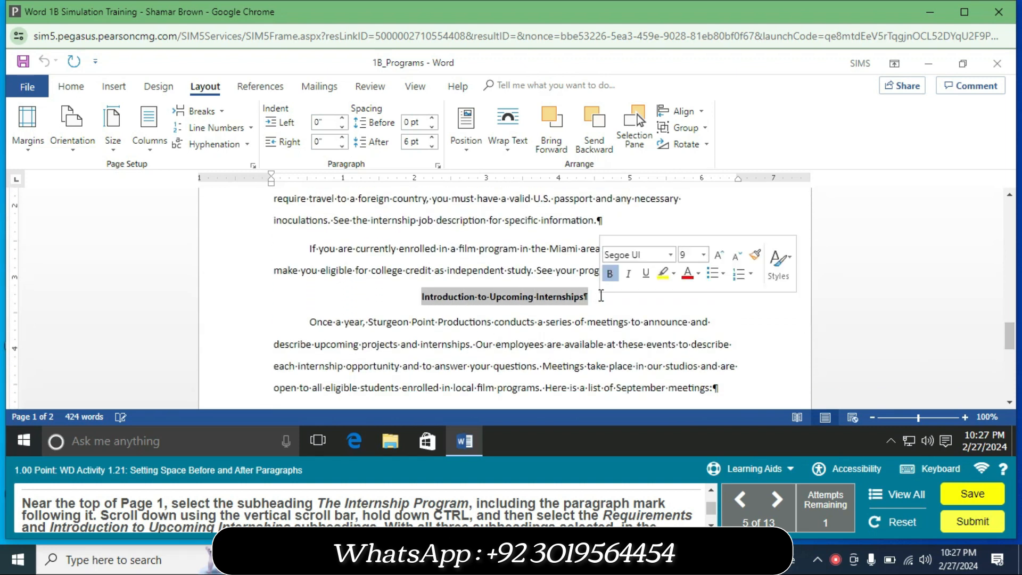
left_click_drag(1009, 334, 1010, 382)
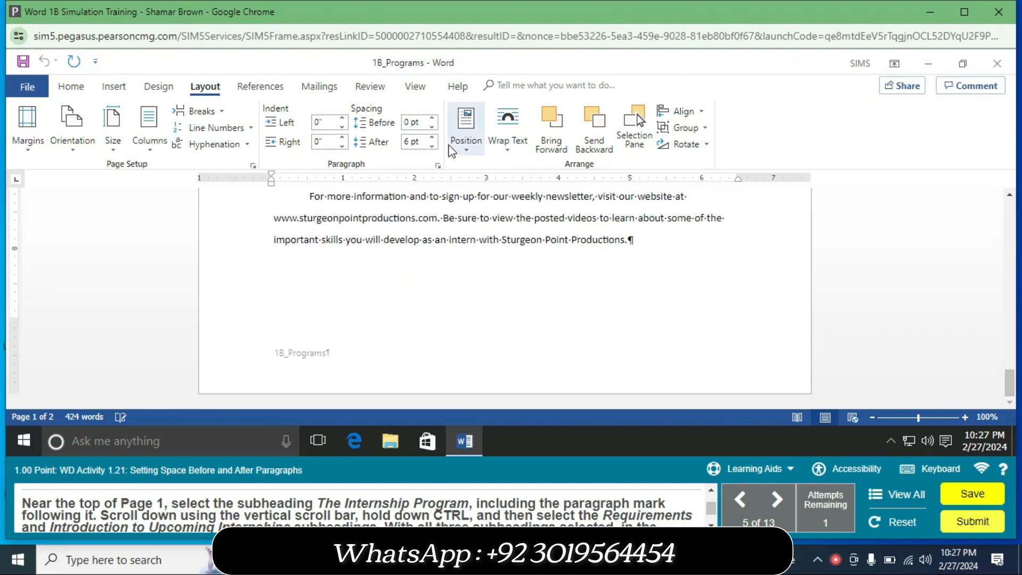
left_click(433, 120)
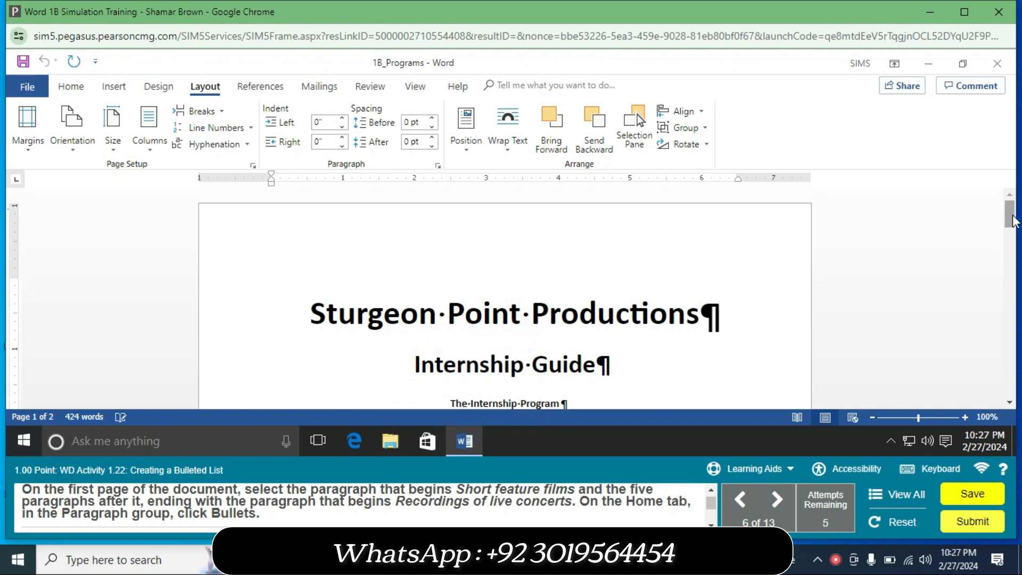
Make a bulleted list of the six paragraphs from Short feature films through Recordings of live concerts, sporting events, or theatrical productions.
left_click_drag(1011, 223, 1012, 231)
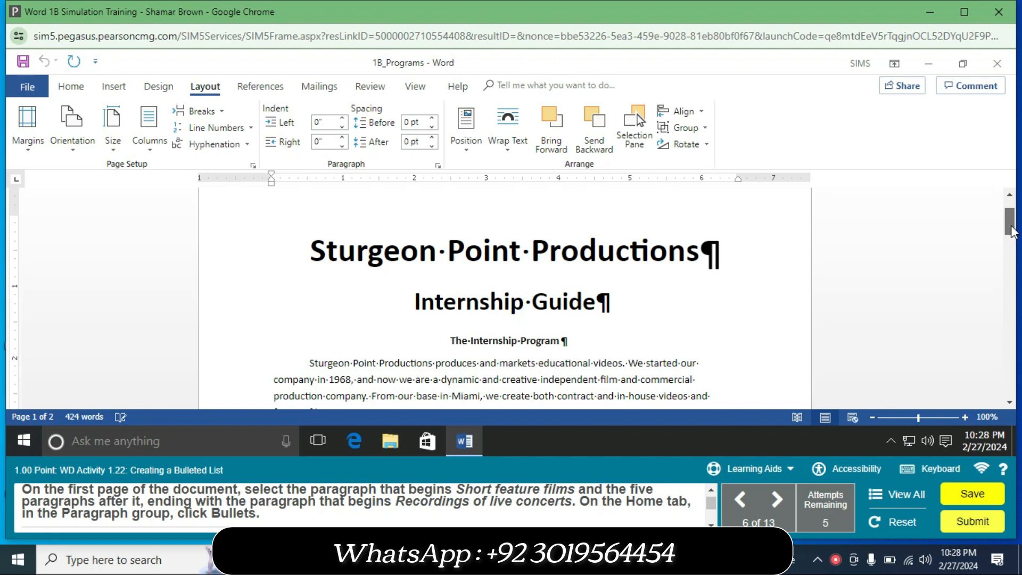
left_click_drag(1011, 232, 1011, 244)
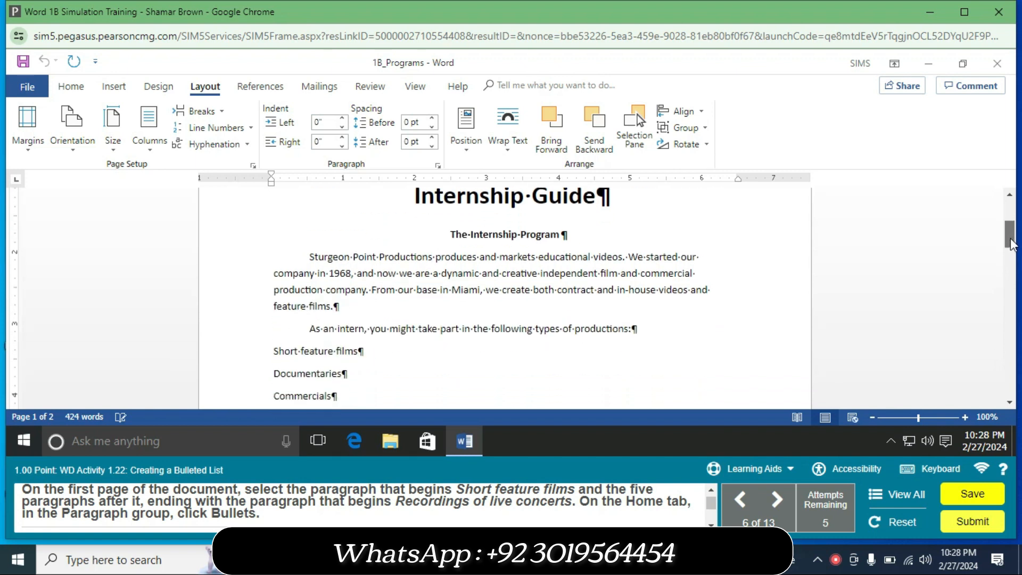
left_click_drag(1009, 250, 1010, 253)
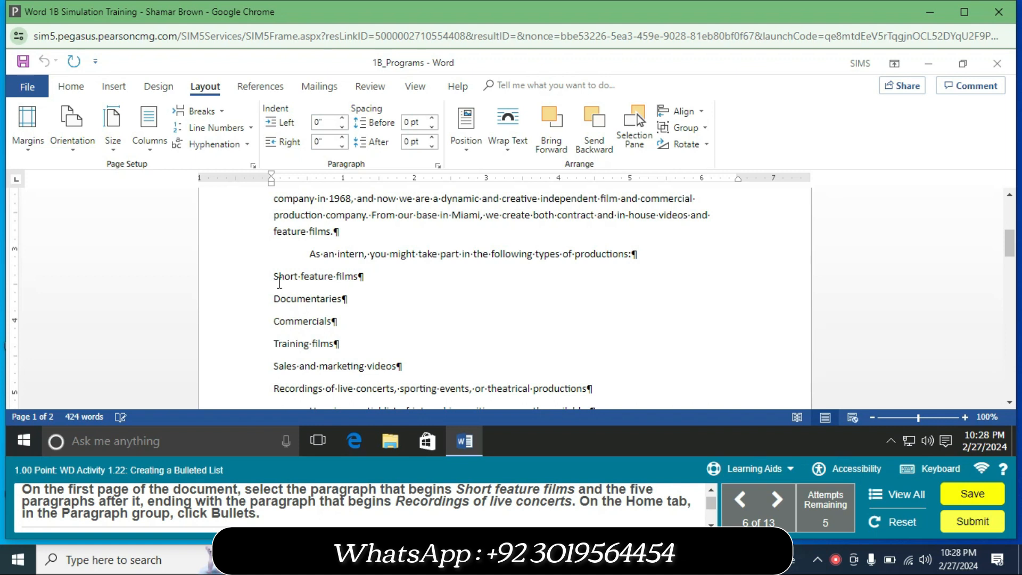
left_click_drag(275, 275, 407, 365)
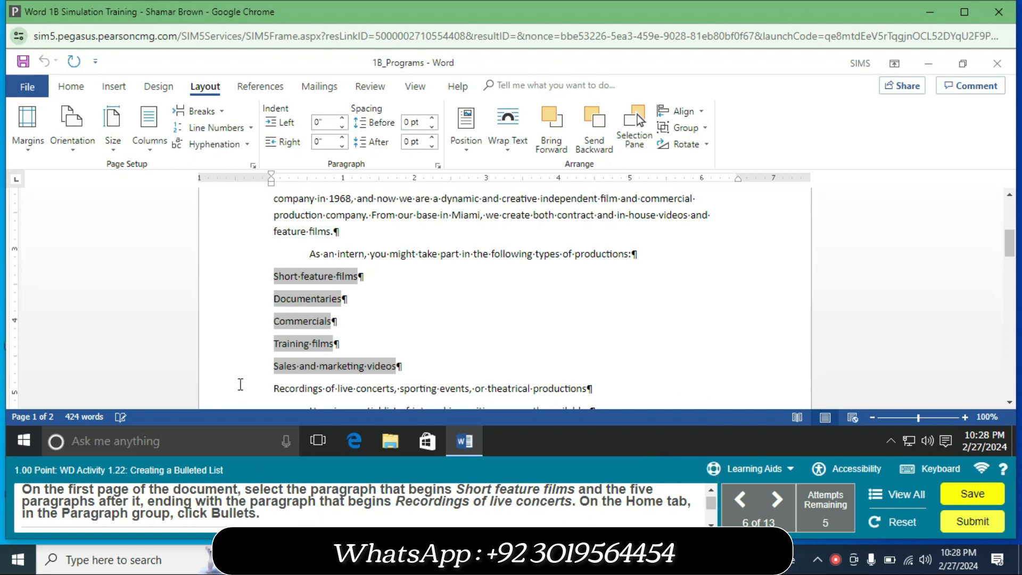
left_click(72, 87)
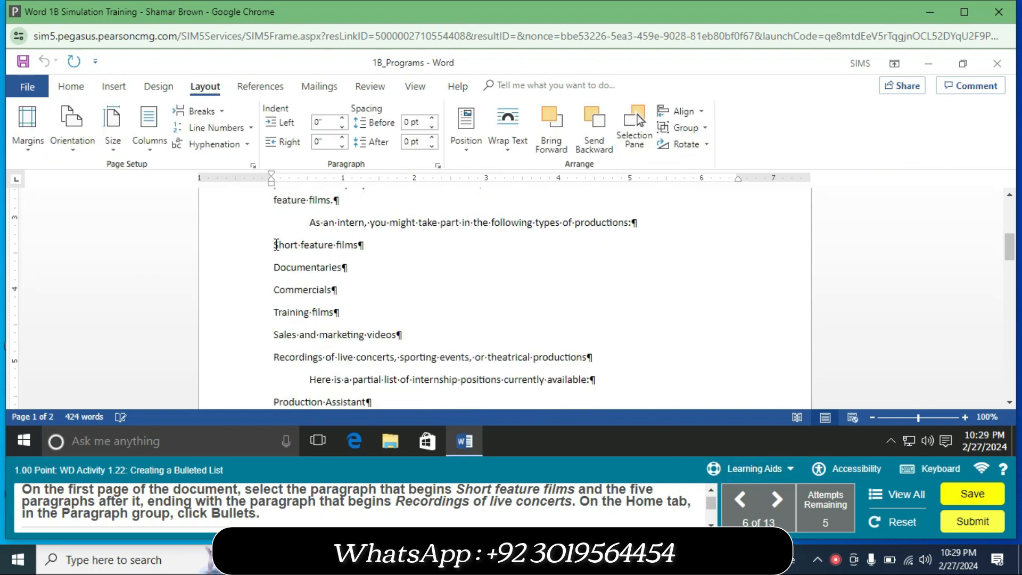
left_click_drag(275, 242, 611, 348)
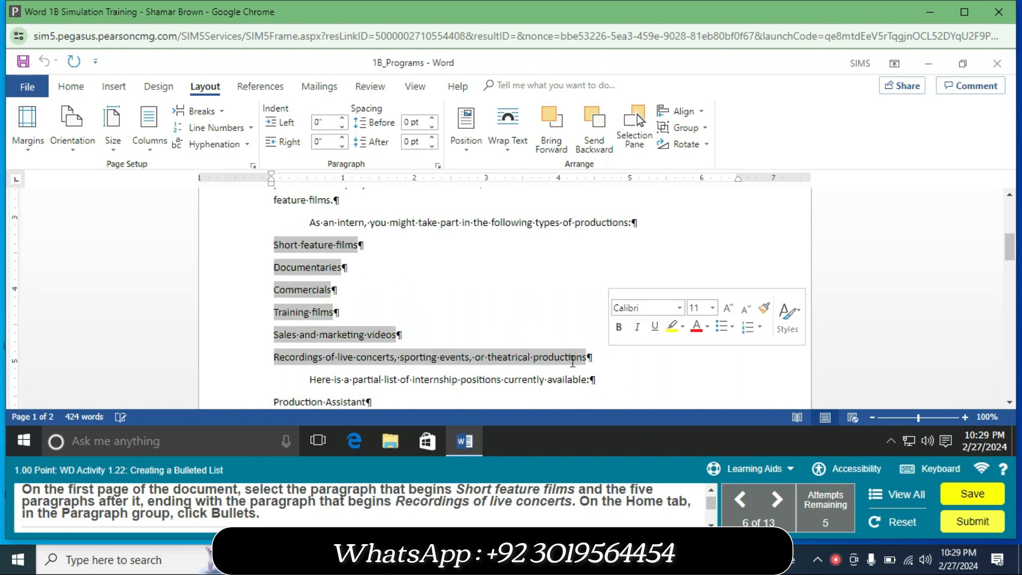
left_click(78, 88)
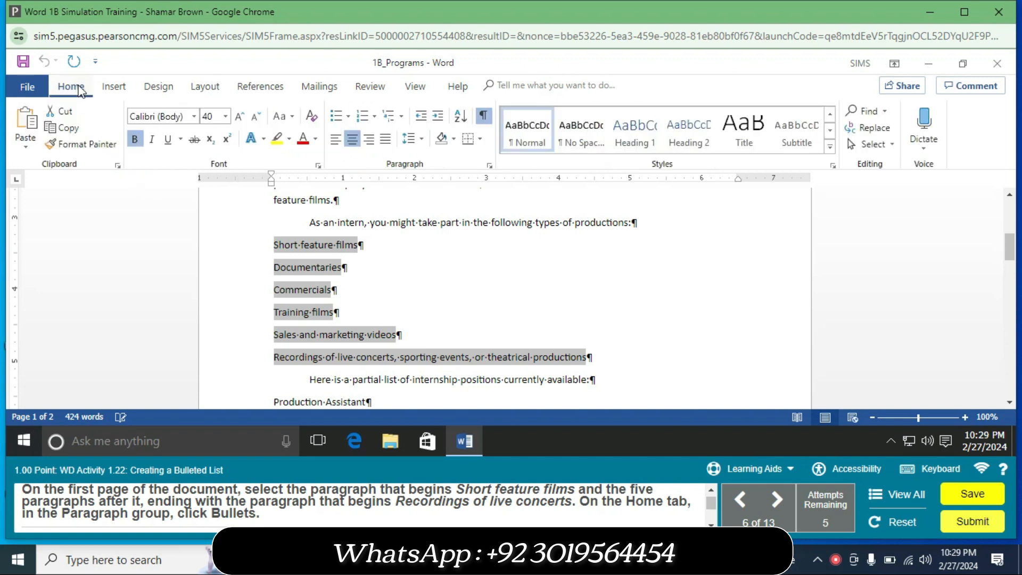
left_click(336, 117)
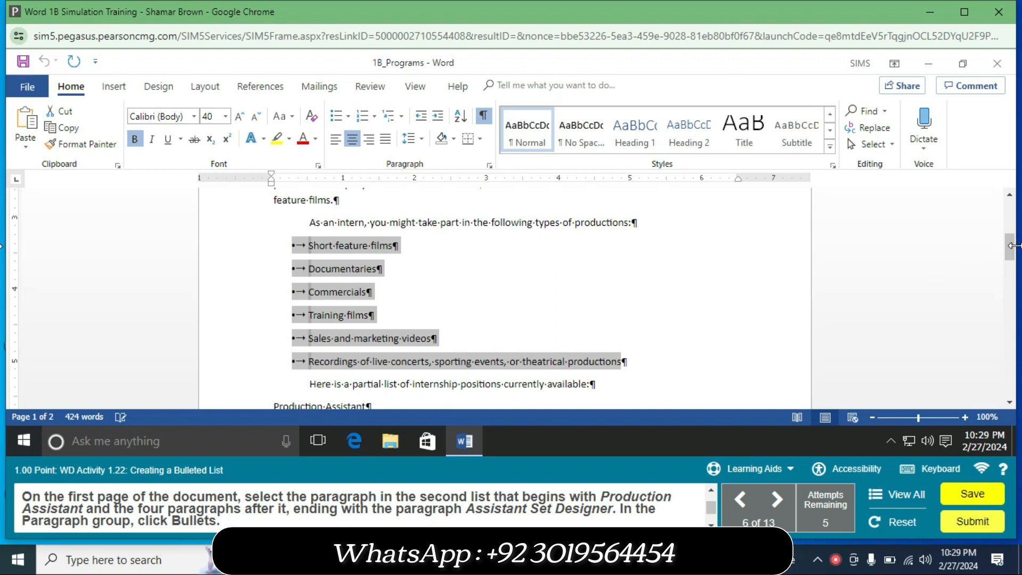
left_click_drag(1009, 254, 1009, 245)
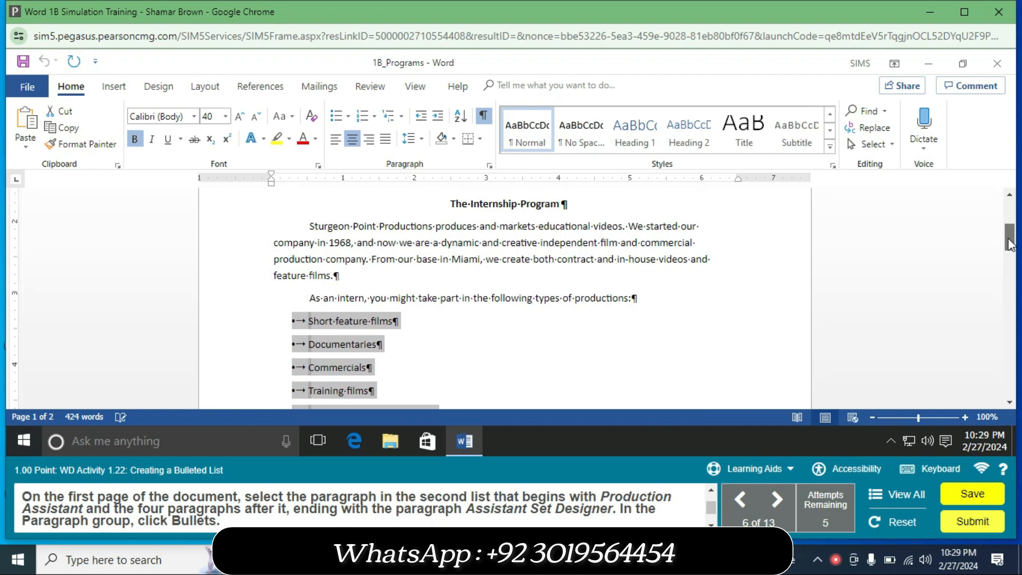
left_click_drag(1009, 245, 1010, 242)
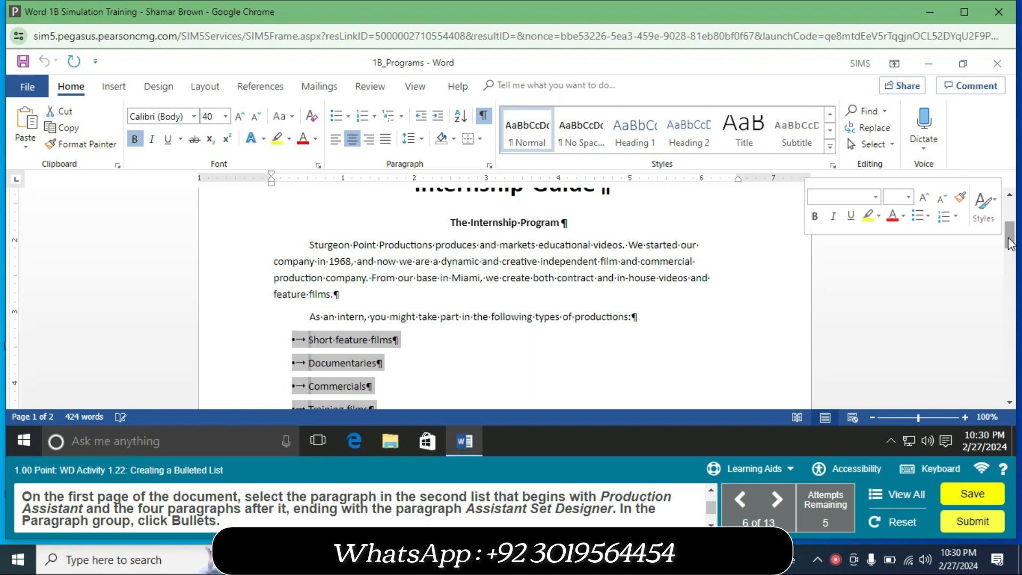
right_click(836, 563)
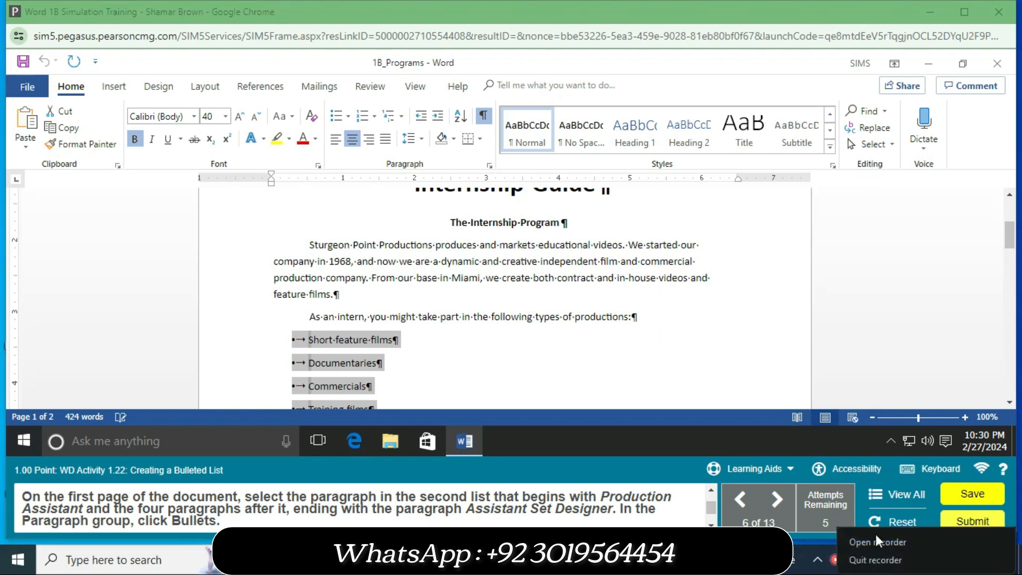
left_click(876, 539)
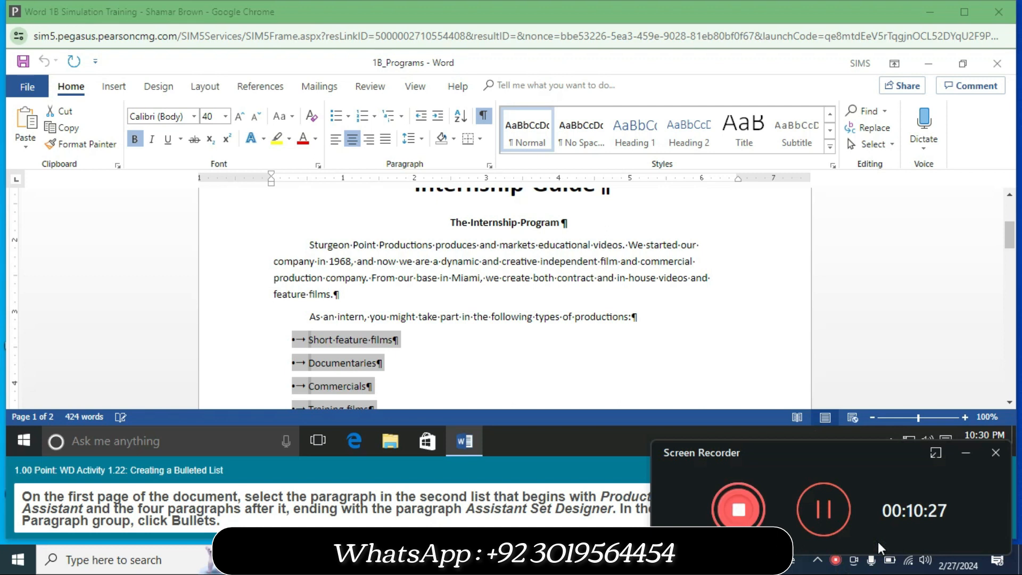
left_click(825, 519)
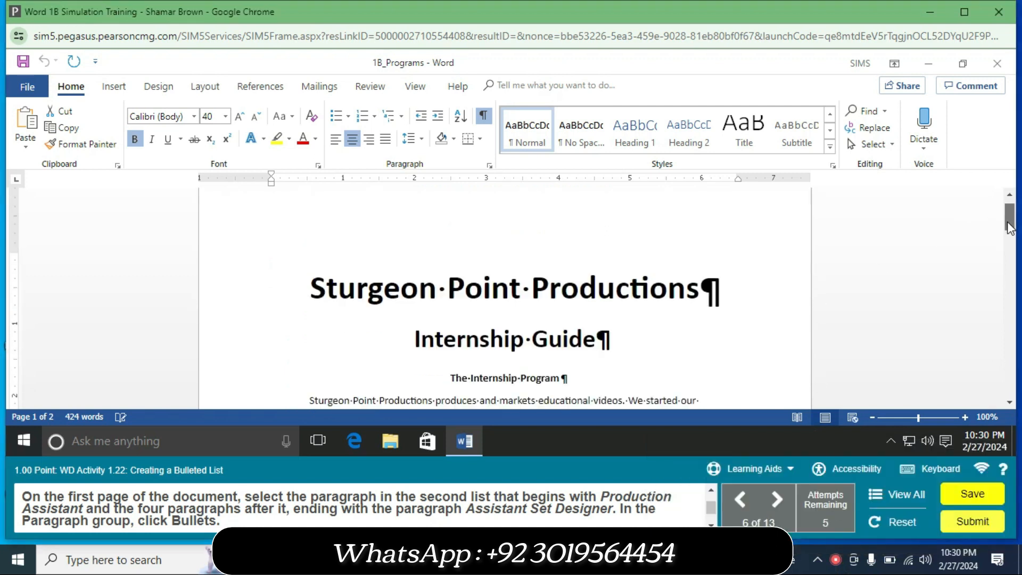
Make a bulleted list of the five paragraphs from Production Assistant through Assistant Set Designer.
left_click_drag(1009, 226, 1008, 271)
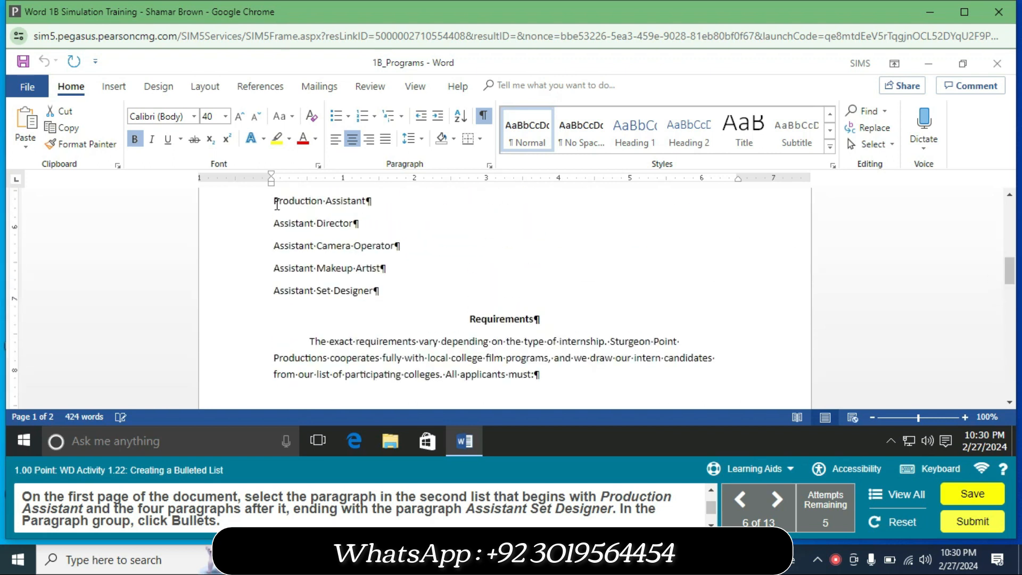
left_click_drag(274, 204, 373, 291)
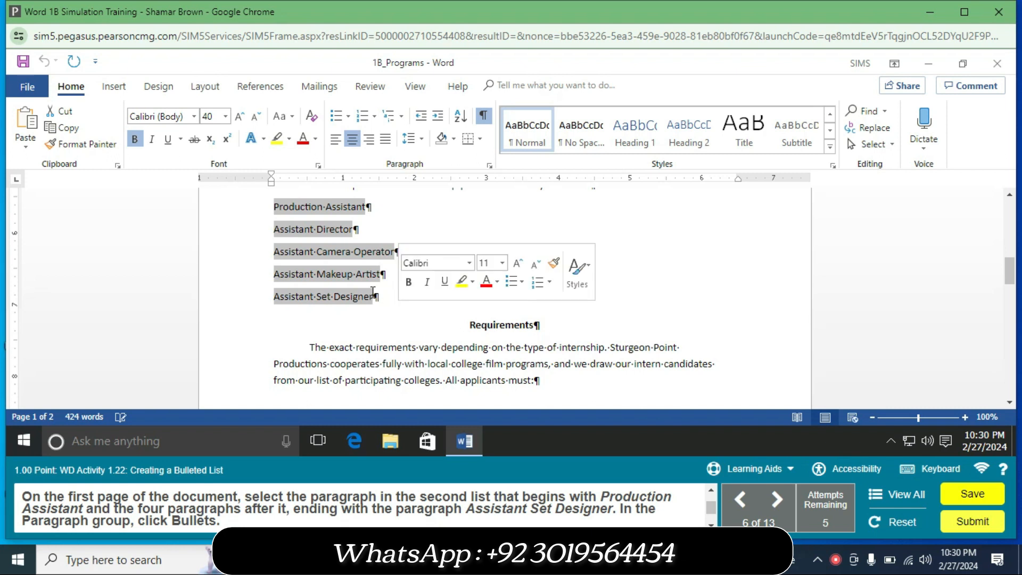
left_click(338, 117)
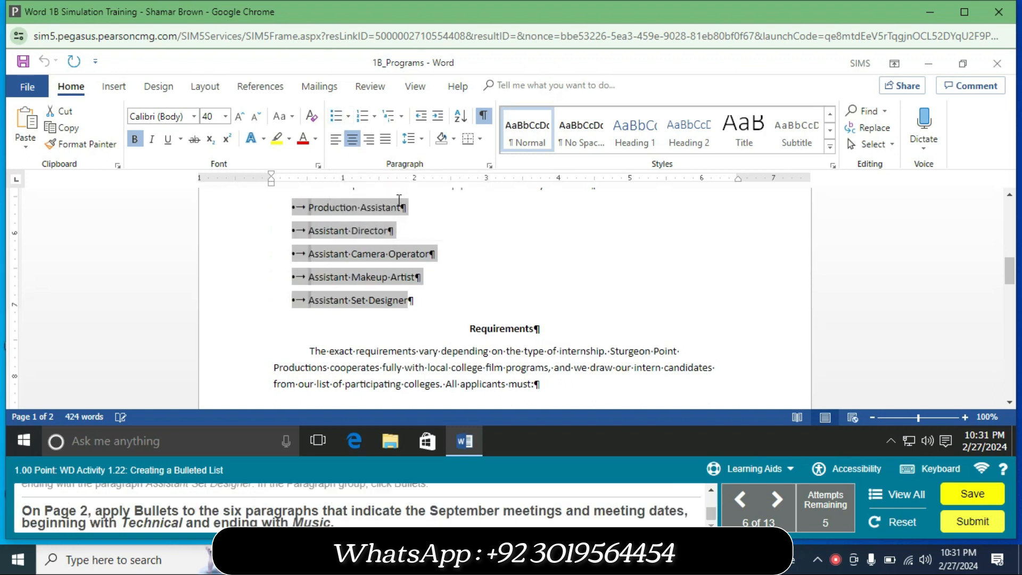
Apply bullets to the six September meeting paragraphs on page 2, from Technical through Music.
mouse_move(1010, 282)
left_mouse_down()
mouse_move(1021, 416)
mouse_move(1010, 358)
left_mouse_up()
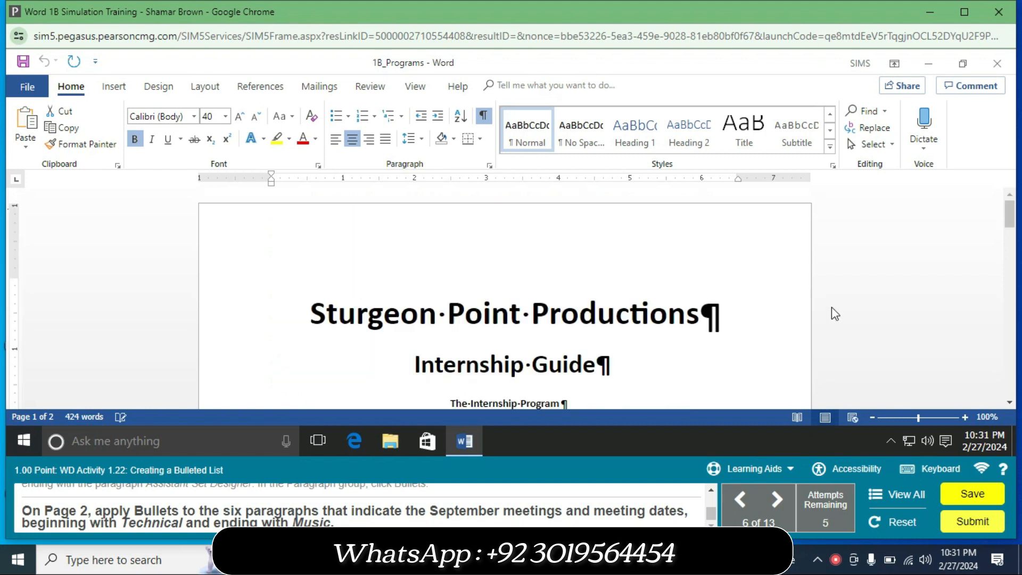
left_click_drag(1010, 219, 998, 356)
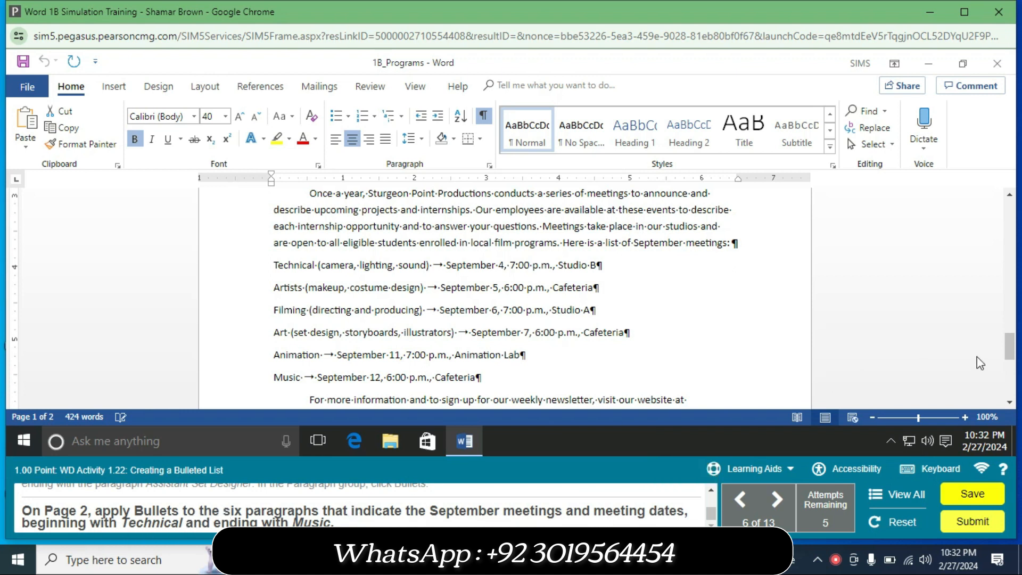
mouse_move(1012, 344)
left_mouse_down()
mouse_move(1020, 360)
mouse_move(1001, 279)
mouse_move(1004, 366)
mouse_move(1002, 350)
left_mouse_up()
left_click_drag(276, 266, 512, 364)
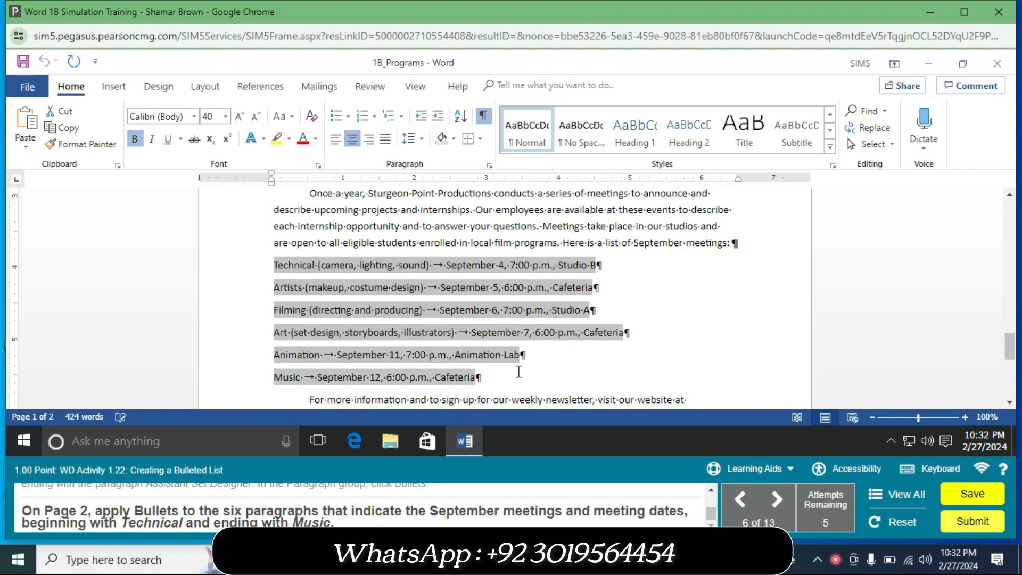
left_click(336, 117)
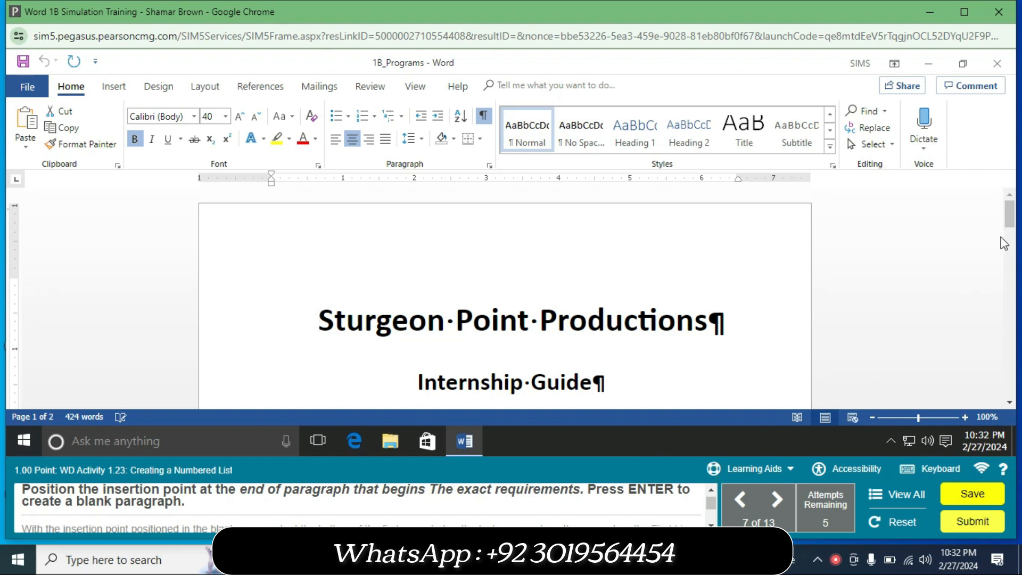
Add a blank paragraph after the one beginning The exact requirements and move its first-line indent back to the left margin.
left_click_drag(1010, 223, 1016, 237)
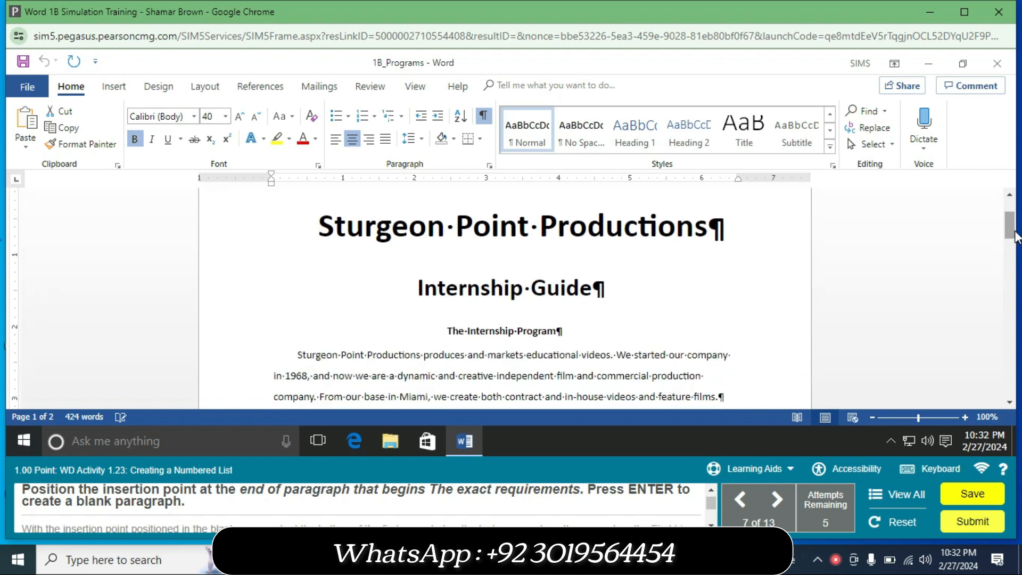
left_click_drag(1015, 237, 1016, 246)
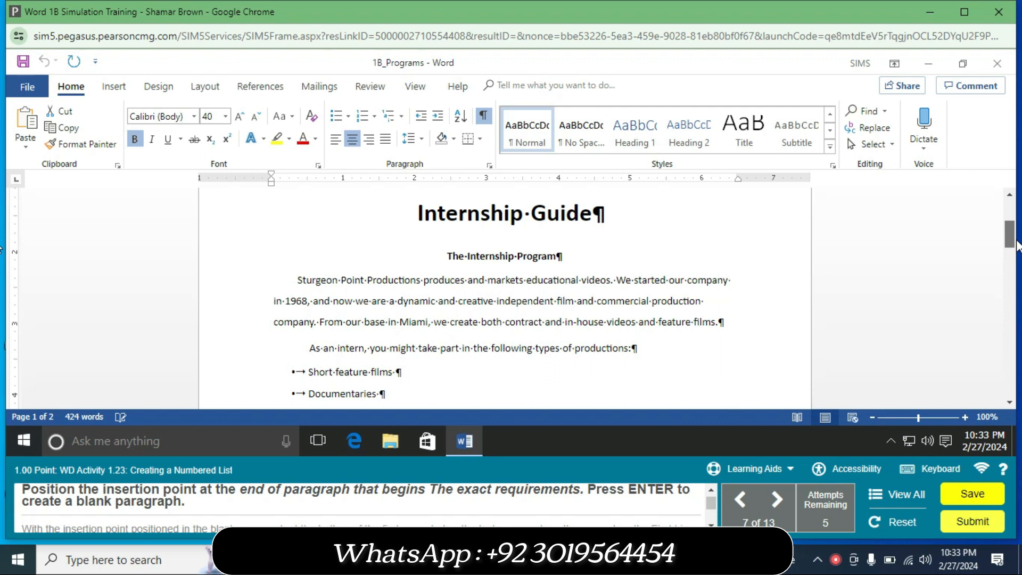
left_click_drag(1017, 245, 1019, 290)
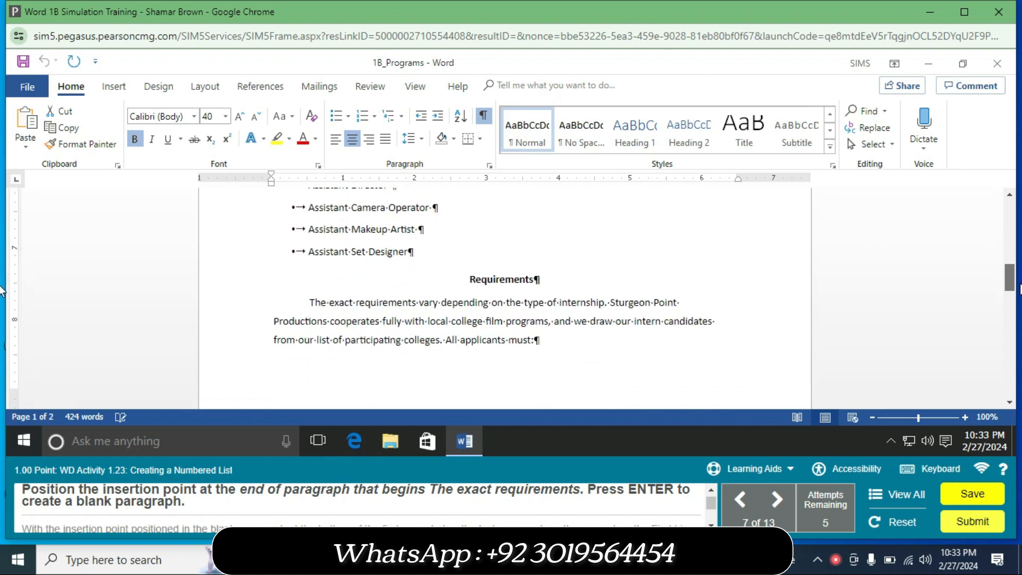
left_click_drag(1019, 290, 1019, 290)
left_click(313, 302)
left_click(536, 340)
key("Return")
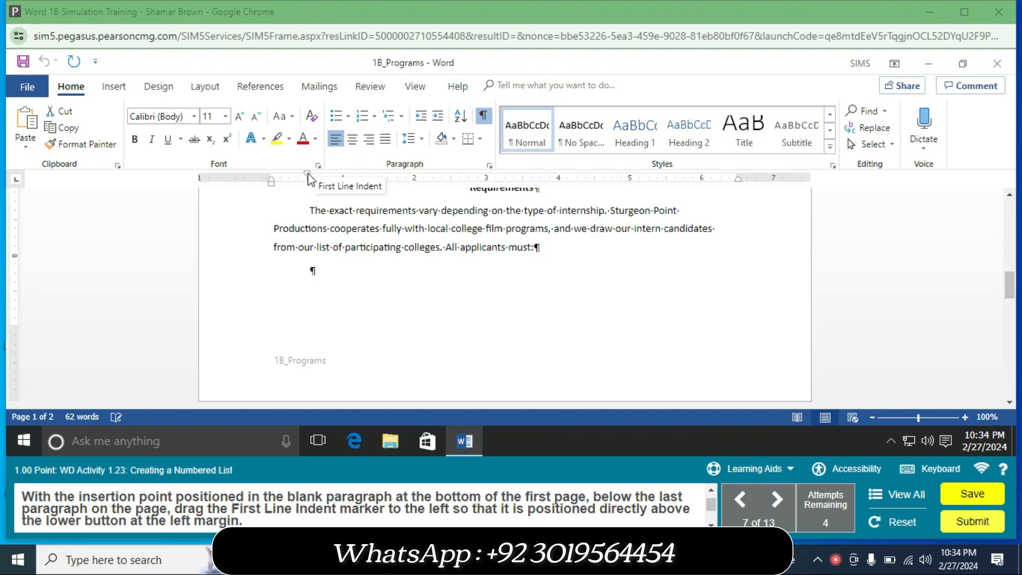
left_click_drag(307, 175, 271, 180)
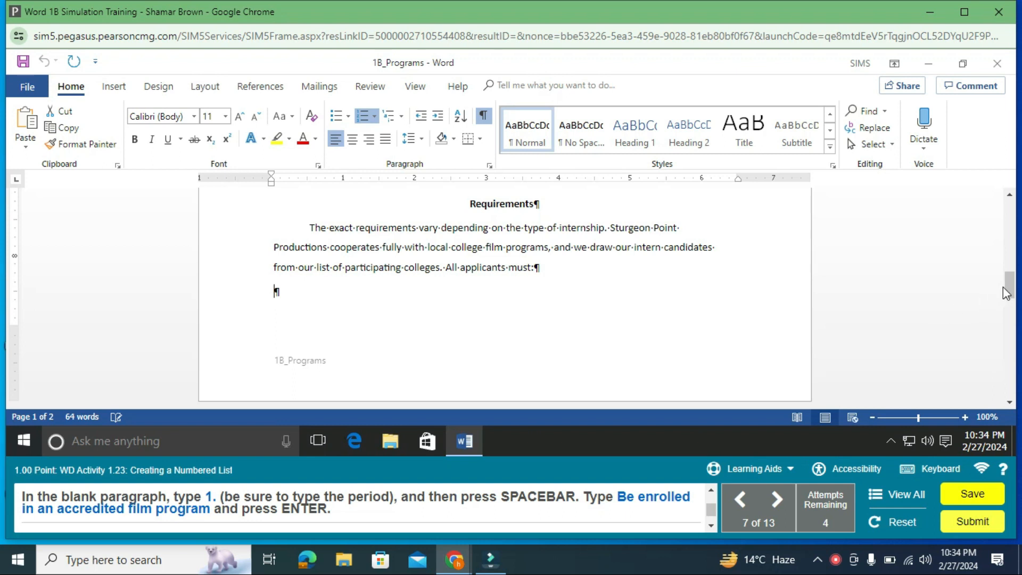
Start a numbered list in the blank paragraph with "1. Be enrolled in an accredited film program" and begin a second item.
mouse_move(1008, 288)
left_mouse_down()
mouse_move(995, 211)
mouse_move(1017, 283)
left_mouse_up()
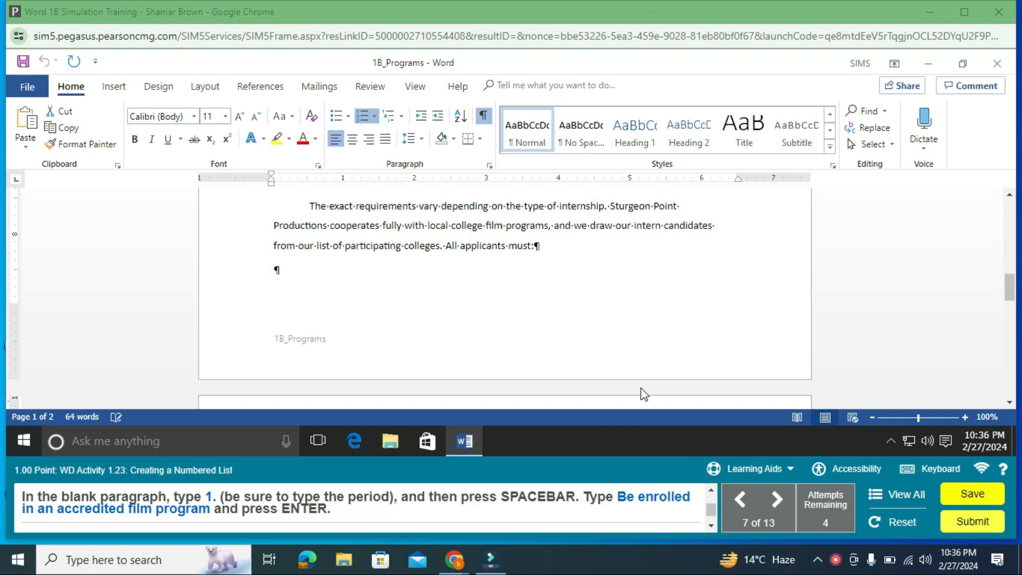
left_click(274, 270)
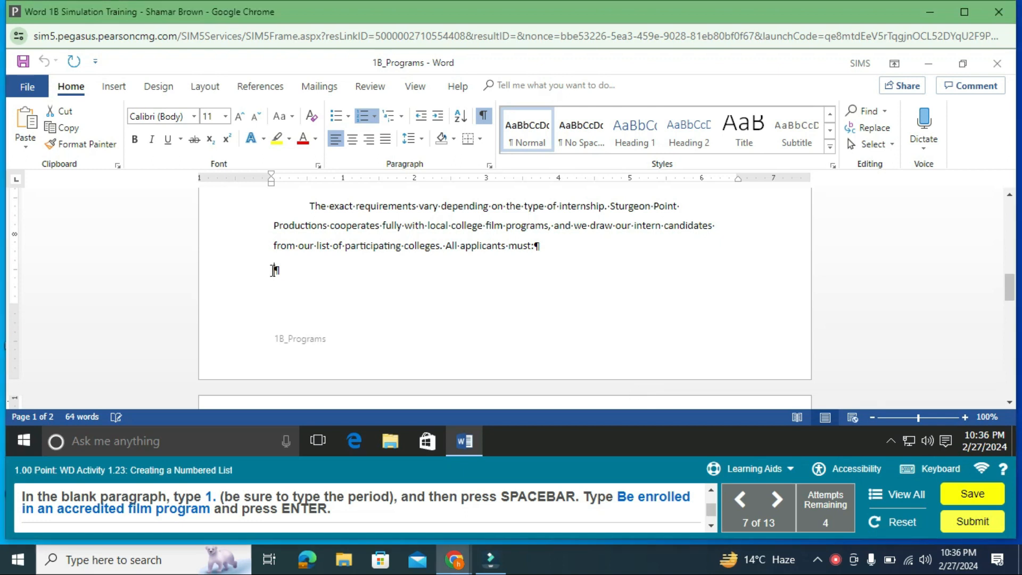
type("1. ")
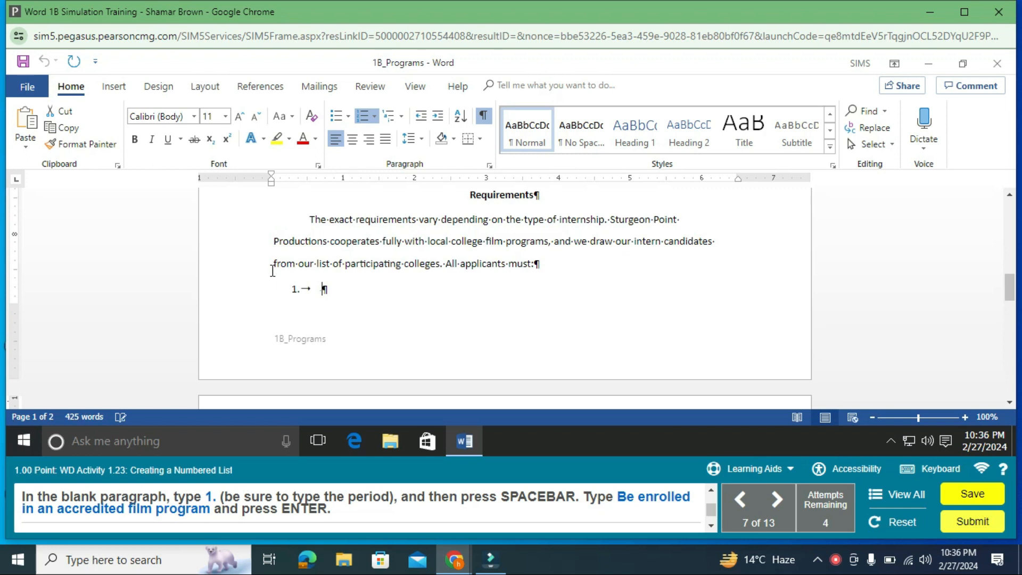
type("Be enrolled in ")
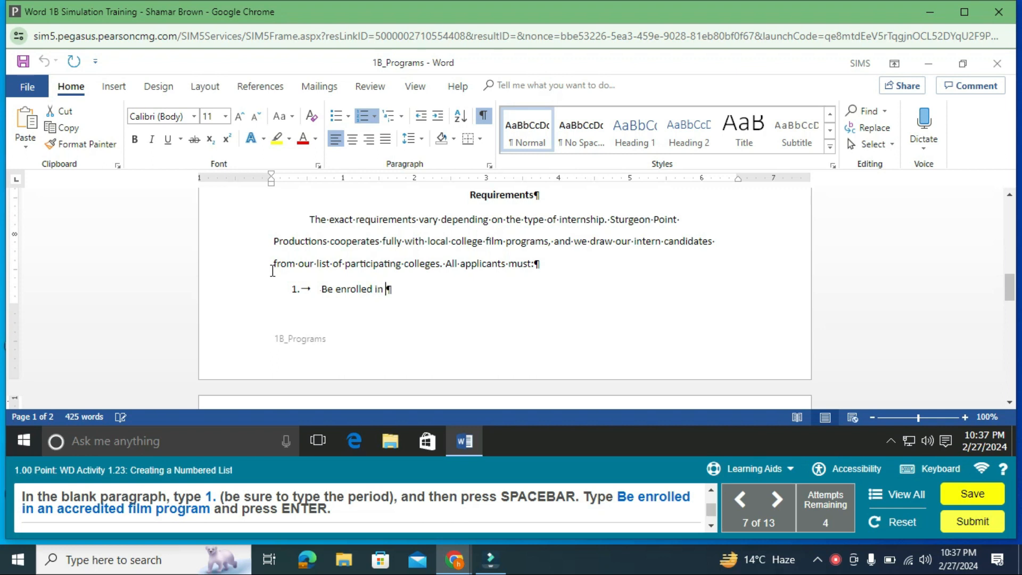
type("an accredited film ")
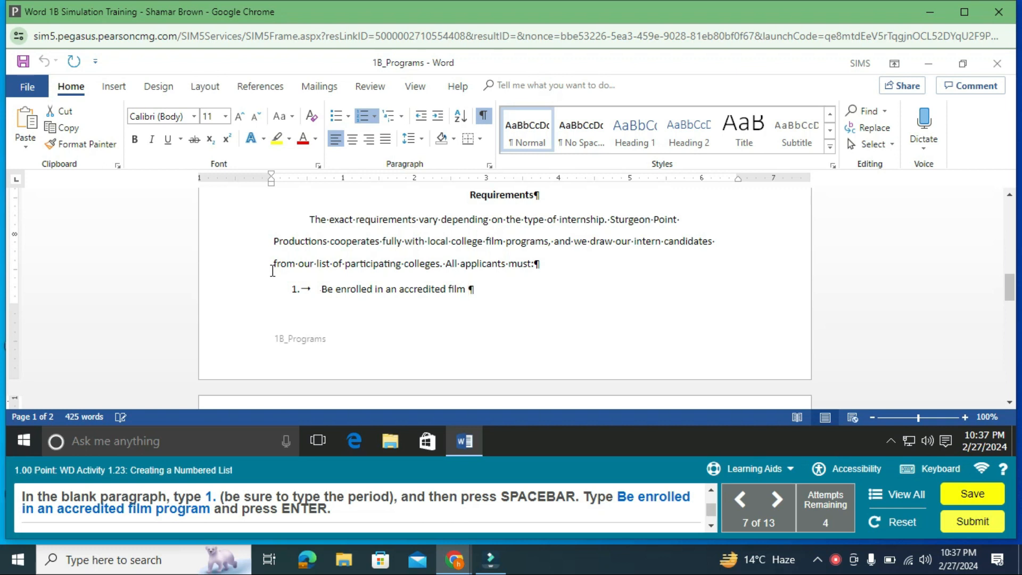
type("program")
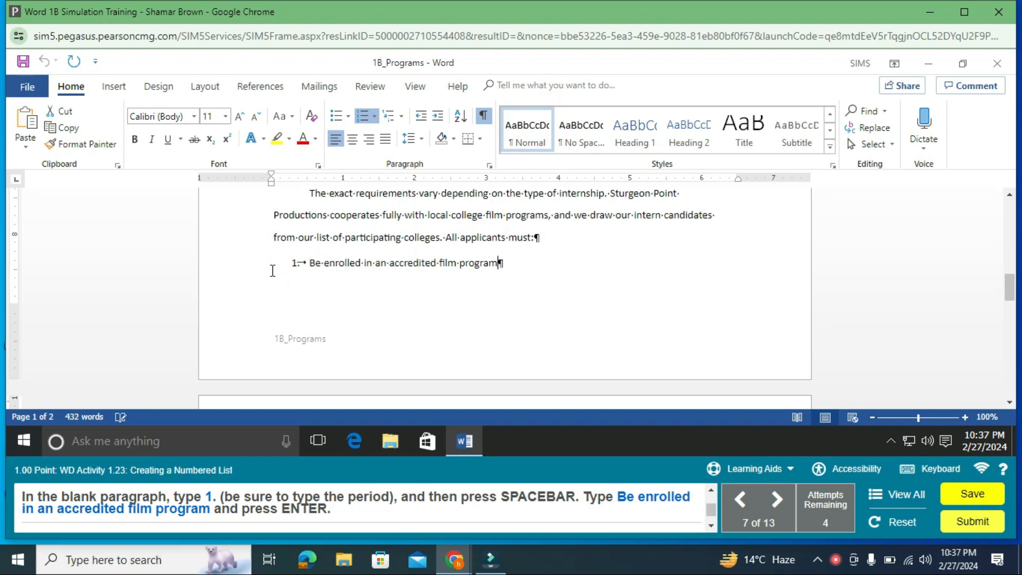
key("Return")
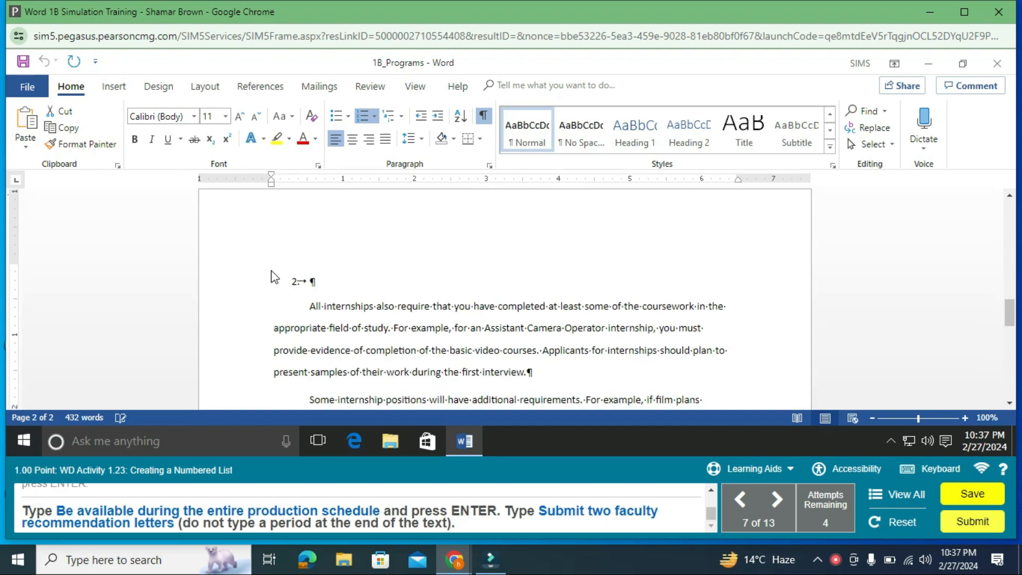
Enter "Be available during the entire production schedule" as the second numbered item and begin a third item.
type("Be avai")
type("lable du")
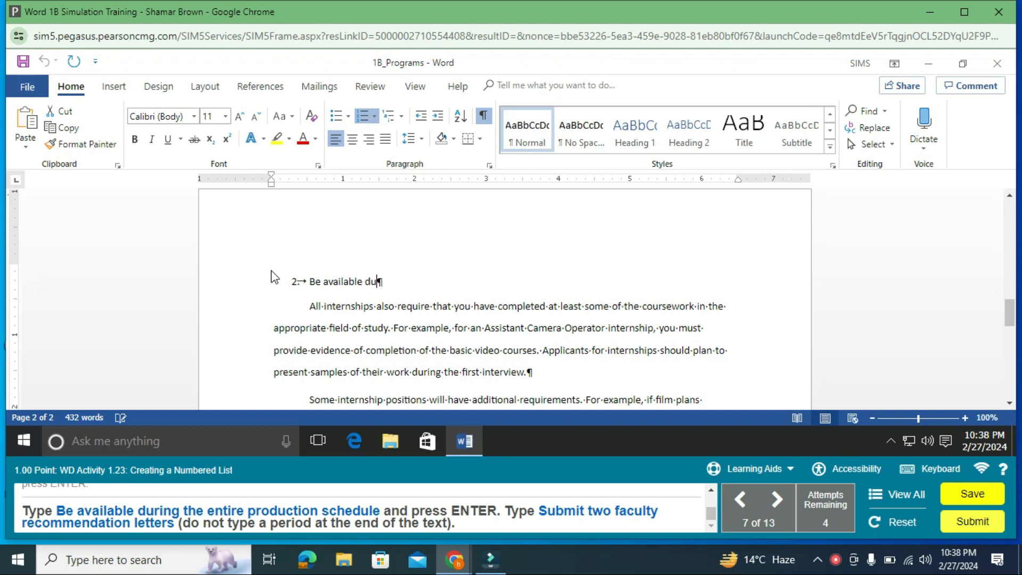
type("ring the entire pr")
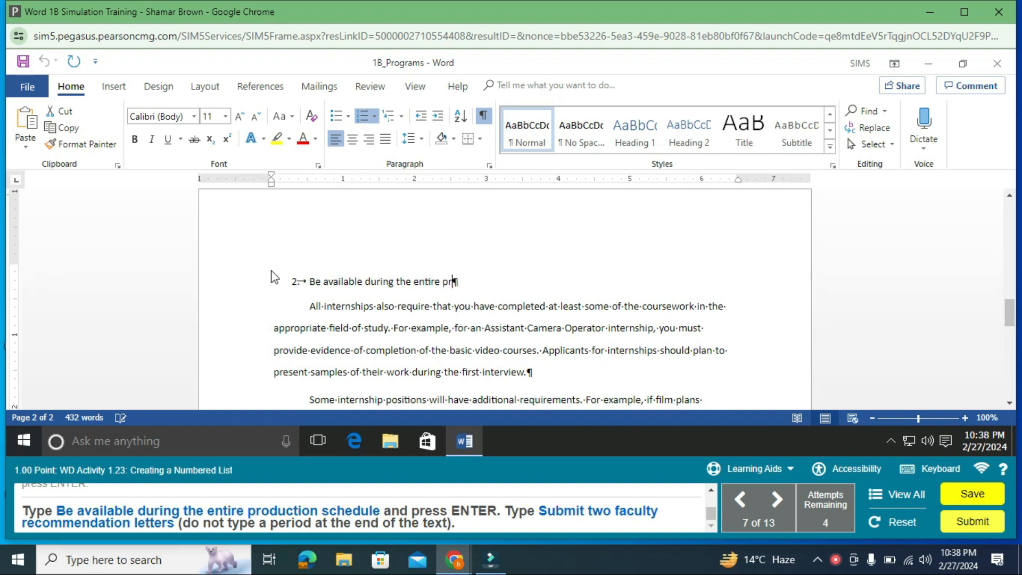
type("oduction schedule")
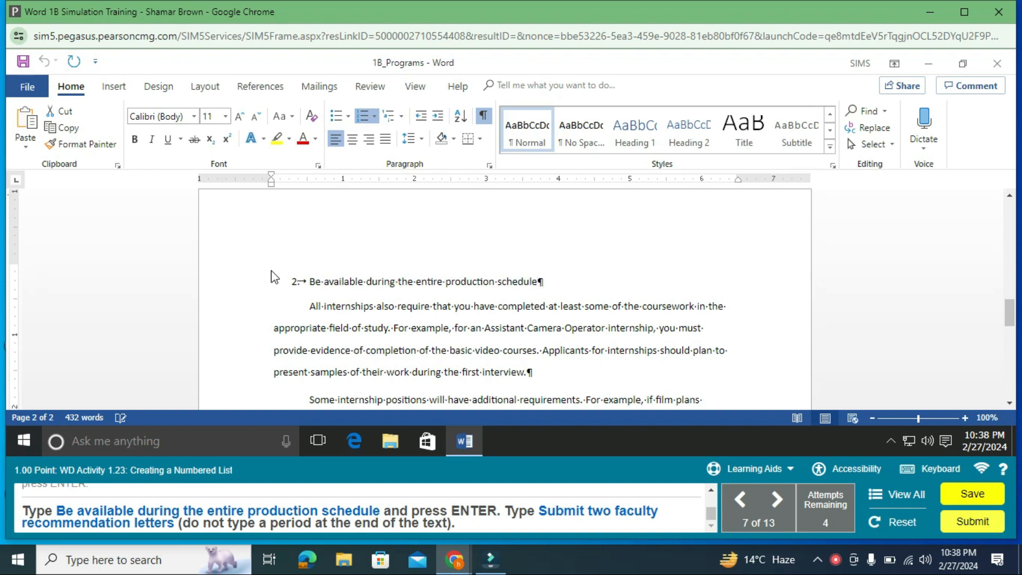
key("Return")
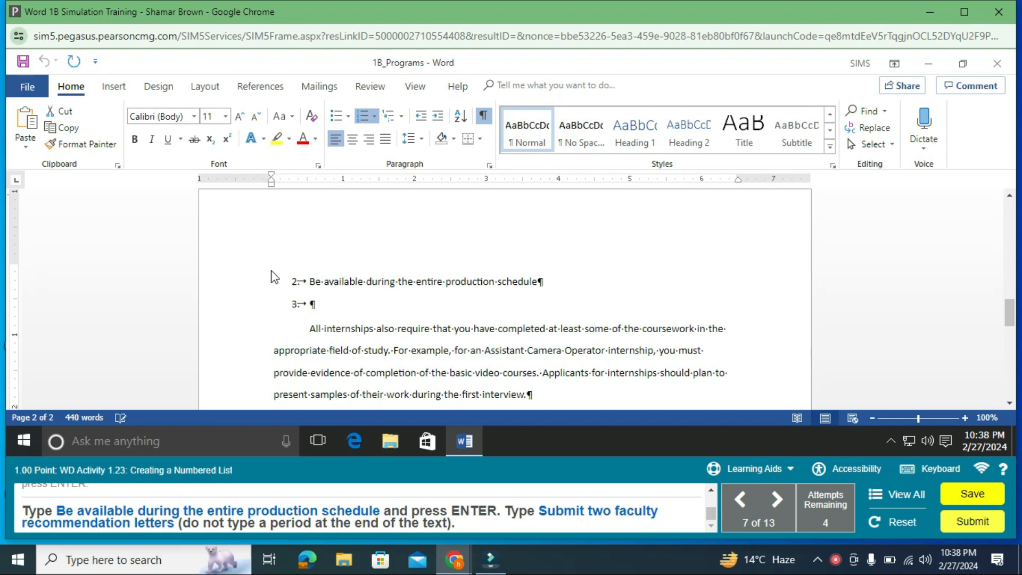
Enter "Submit two faculty recommendation letters" as the third numbered item, without a closing period.
type("Submit Tw")
key("BackSpace")
key("BackSpace")
type("two faculty")
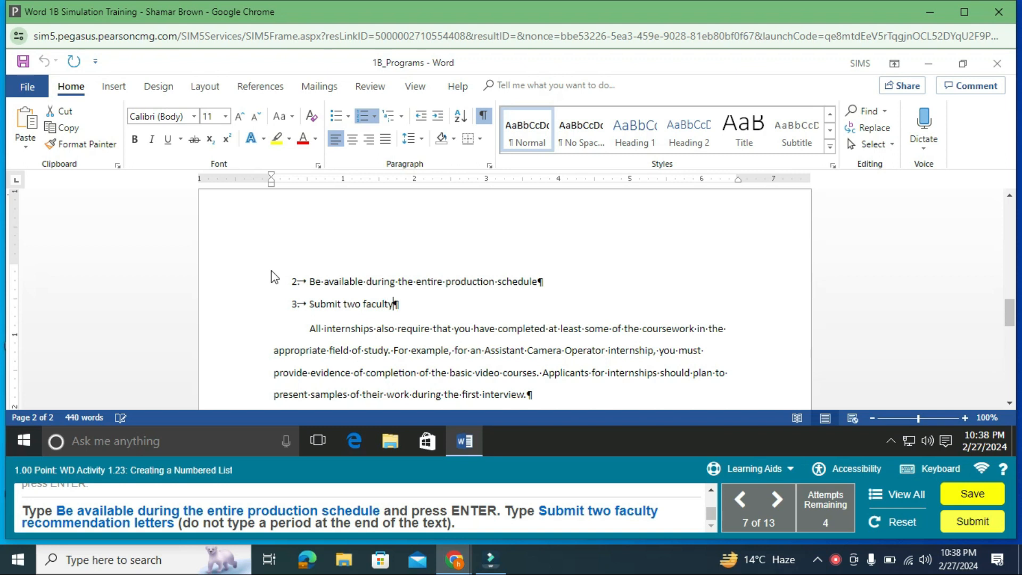
type(" recommendation ")
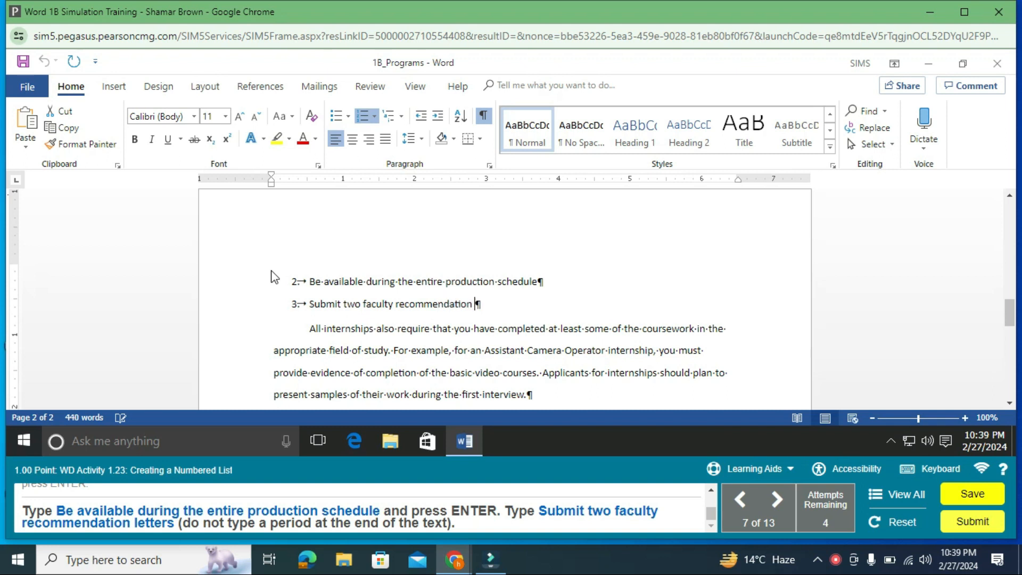
type("letters")
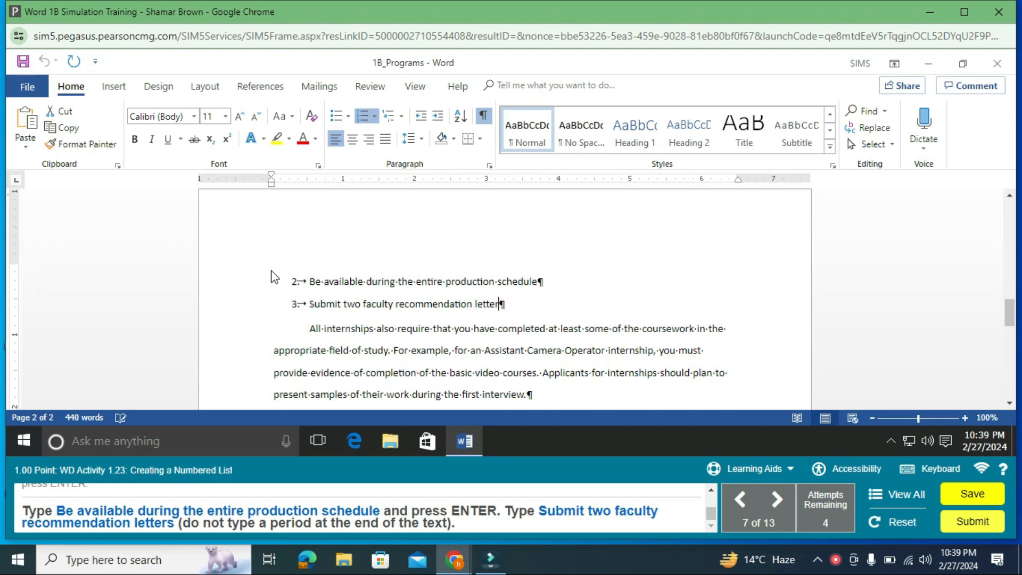